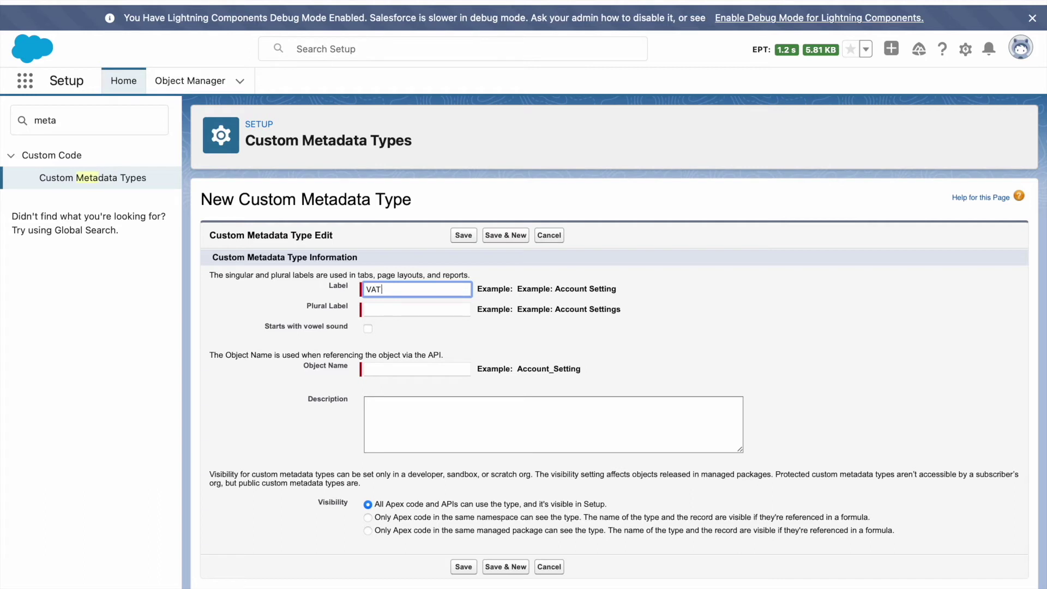
- Save a custom metadata type labelled 'VAT Charge', plural 'VAT Charges', object name VAT_Charges
text(rges)
click(609, 354)
click(427, 288)
key(BackSpace)
drag(417, 290, 345, 286)
key(super+c)
key(Tab)
key(super+v)
text(s)
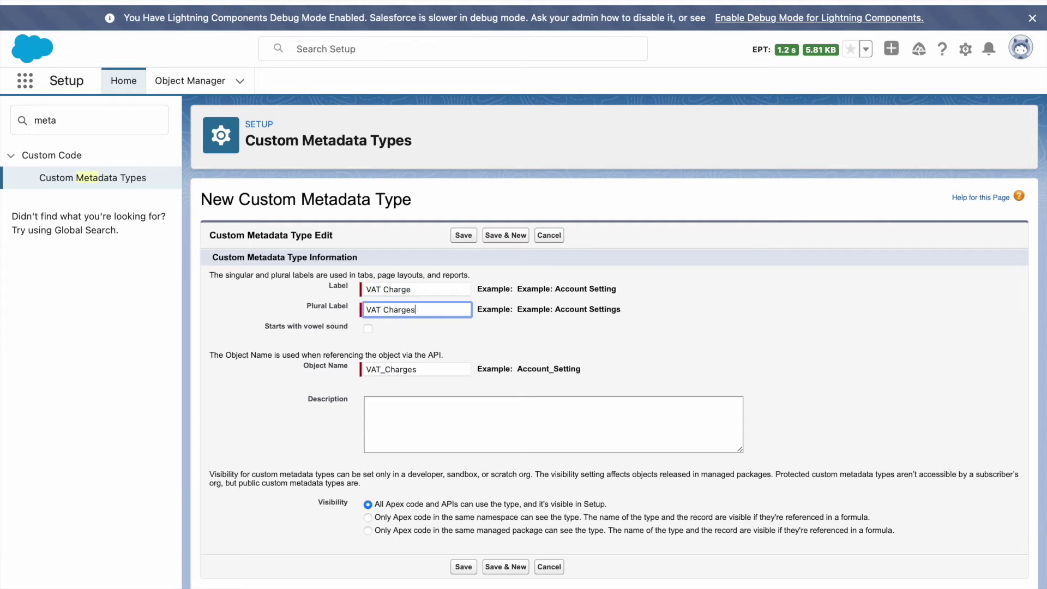
click(461, 567)
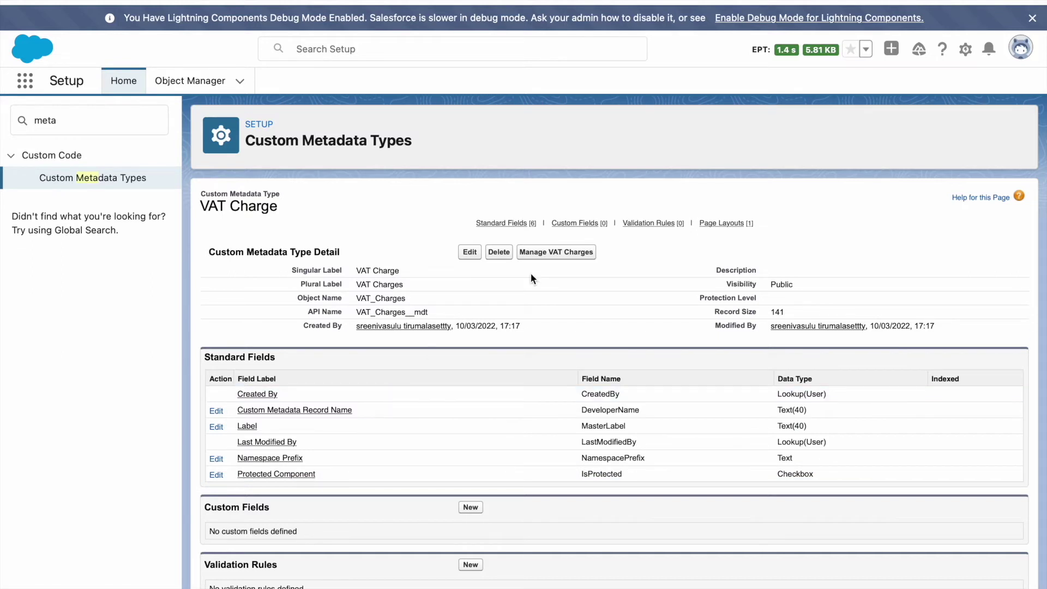
click(470, 508)
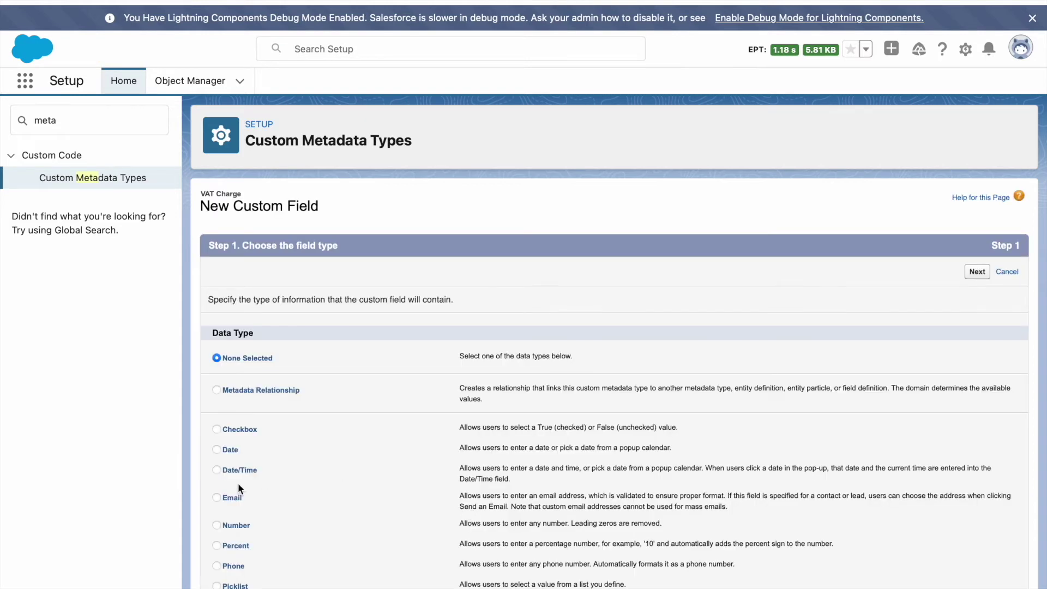
- Add a Text field labelled 'Country' (Country__c) with length 50 and save it
click(216, 588)
click(980, 277)
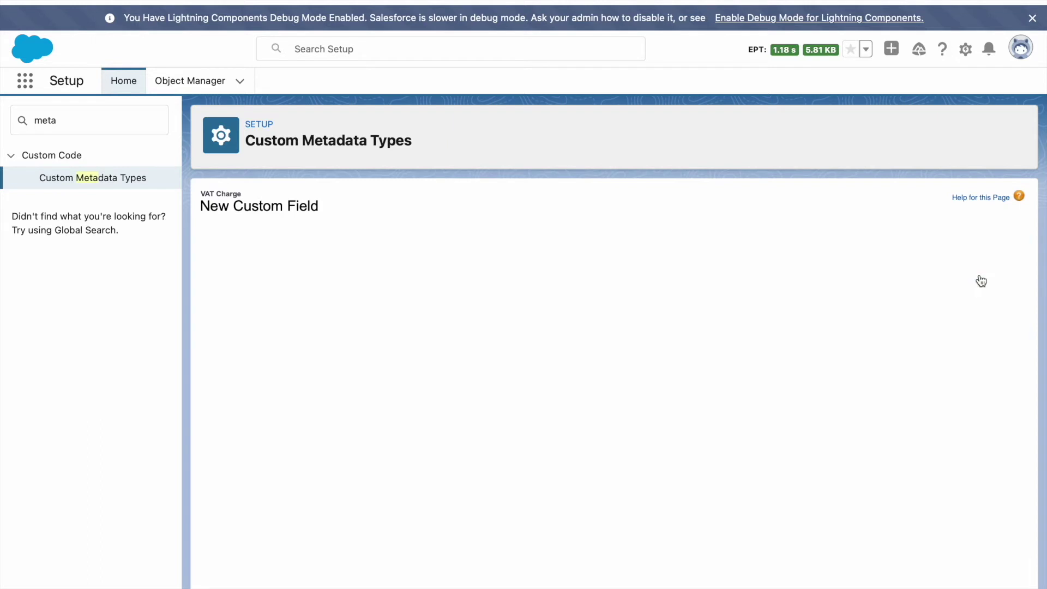
text(Country)
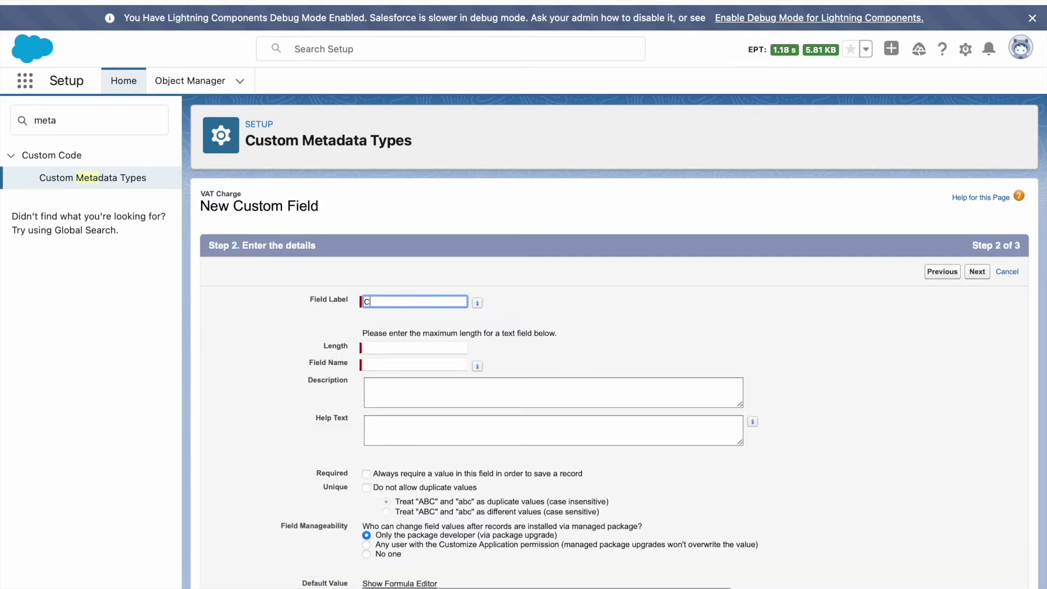
click(597, 357)
click(415, 349)
text(50)
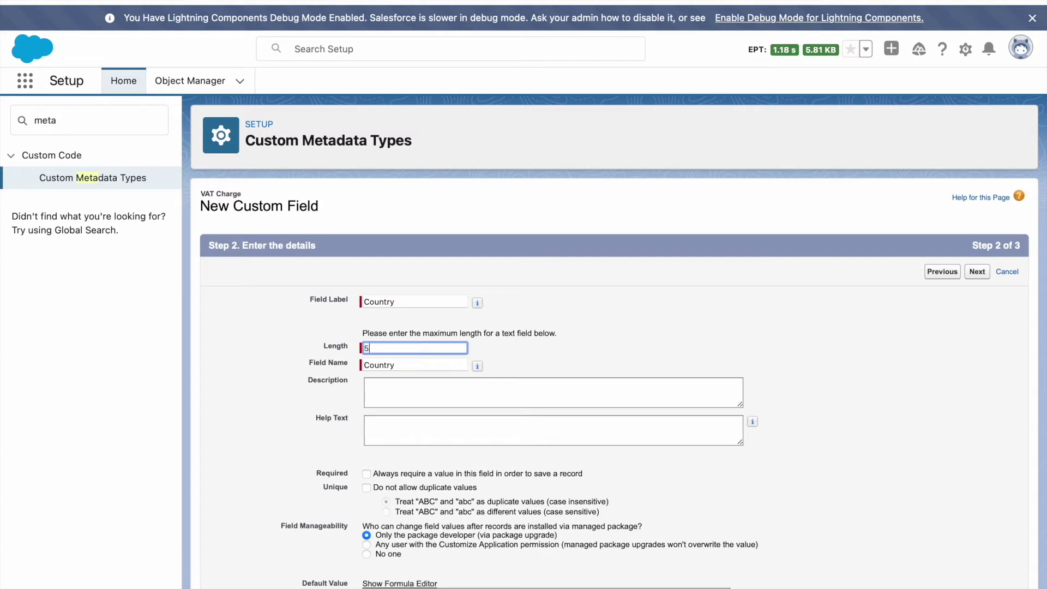
click(698, 306)
click(982, 276)
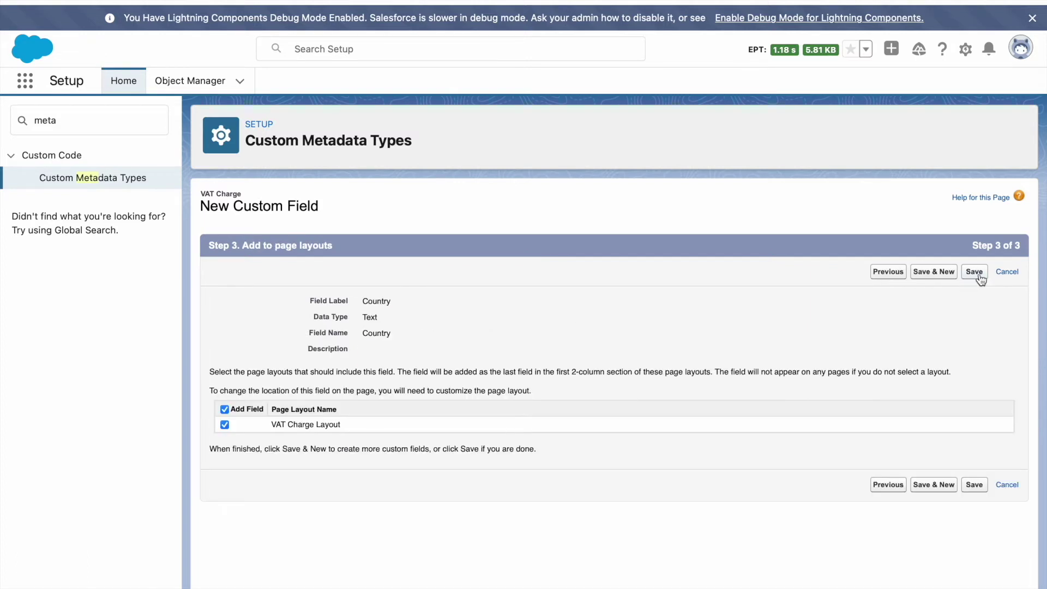
click(977, 274)
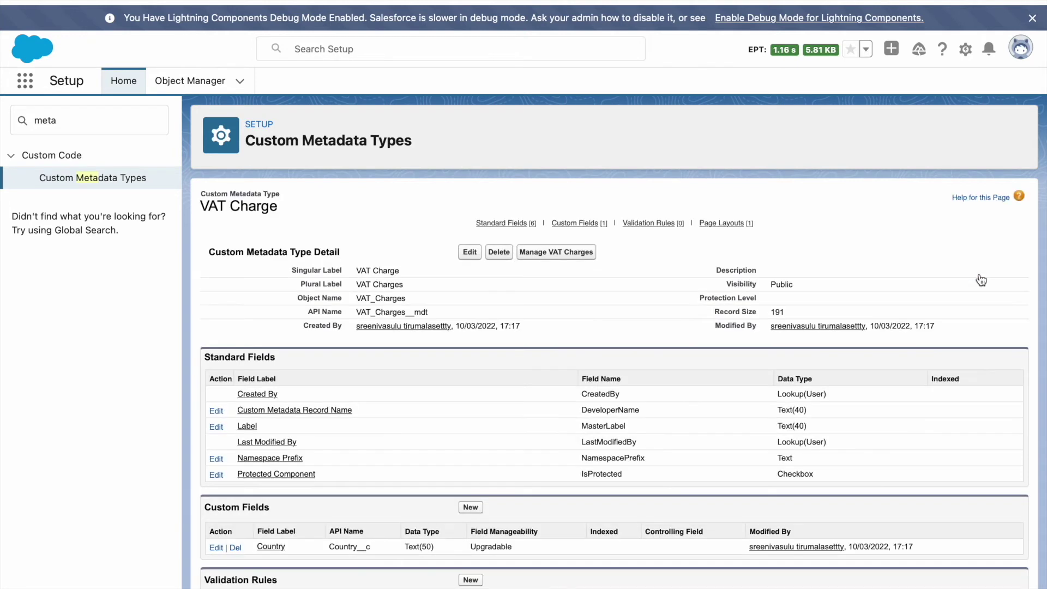
click(474, 509)
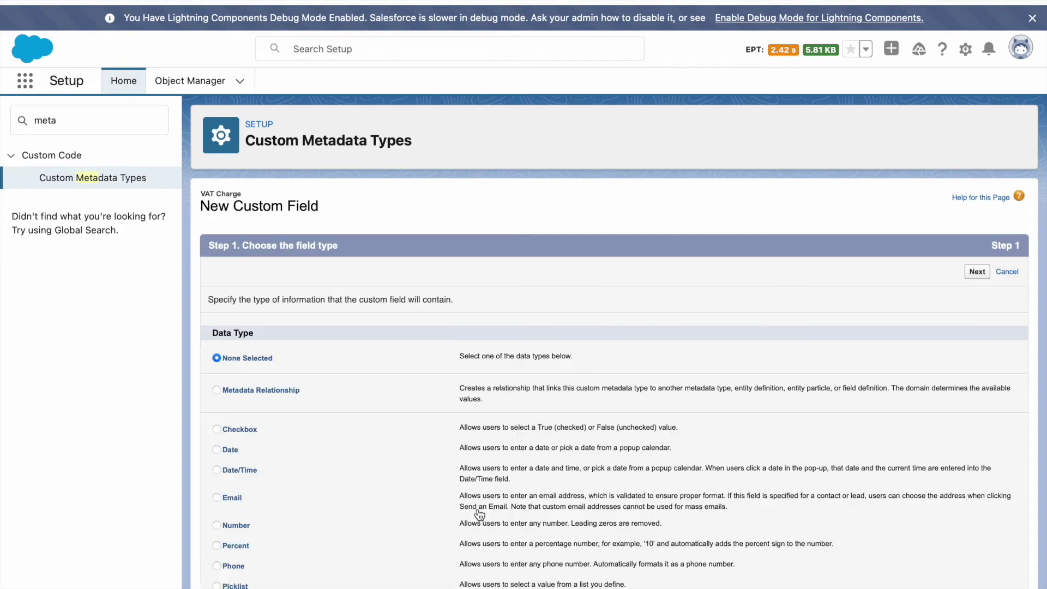
- Add a Number field labelled 'Percentage' (Percentage__c) with default settings and save it
click(216, 525)
click(977, 272)
click(389, 303)
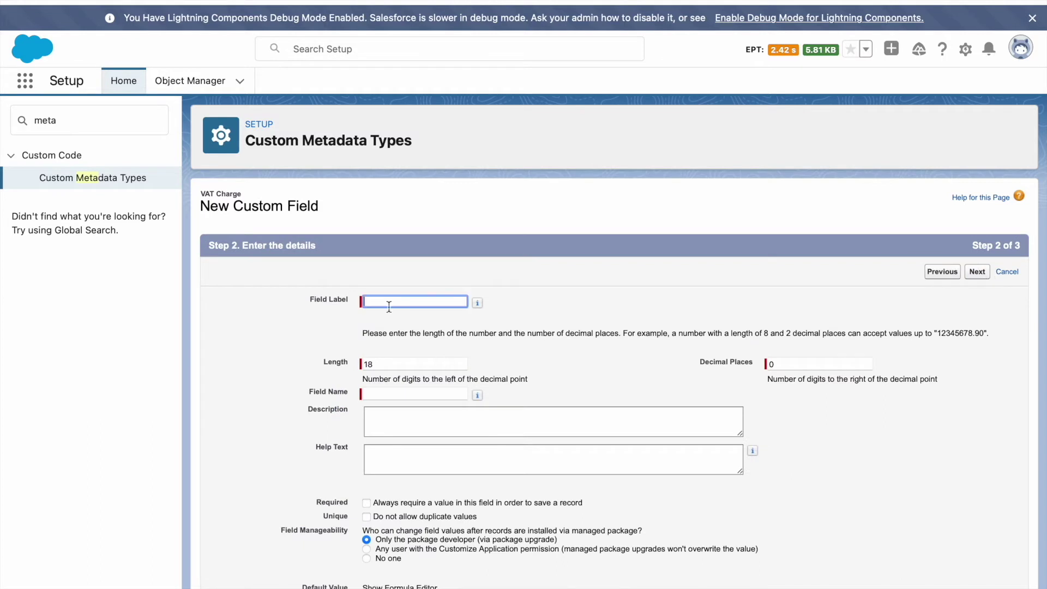
text(Percentage)
click(526, 310)
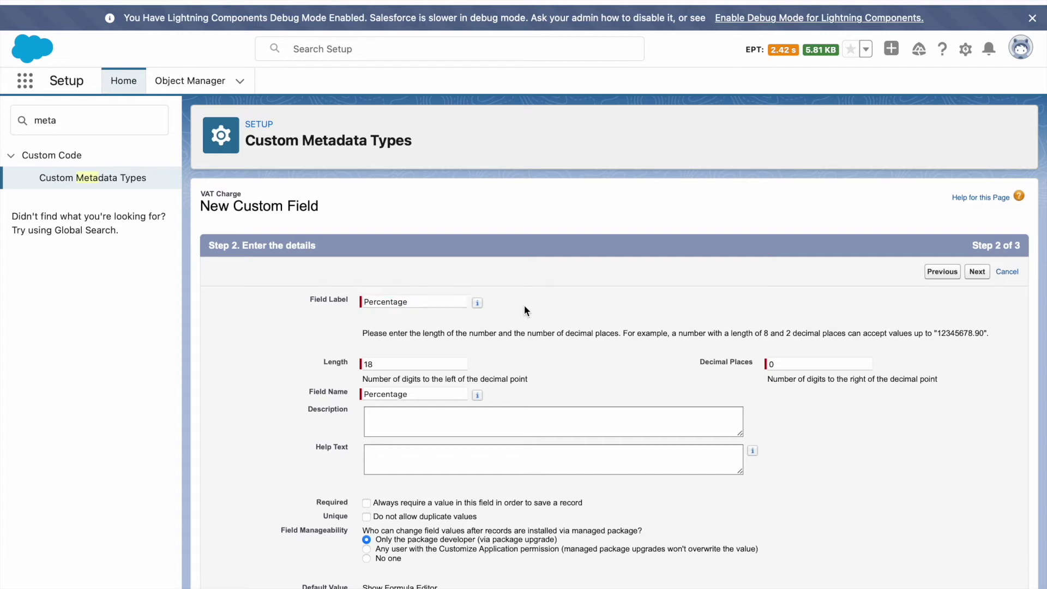
click(985, 274)
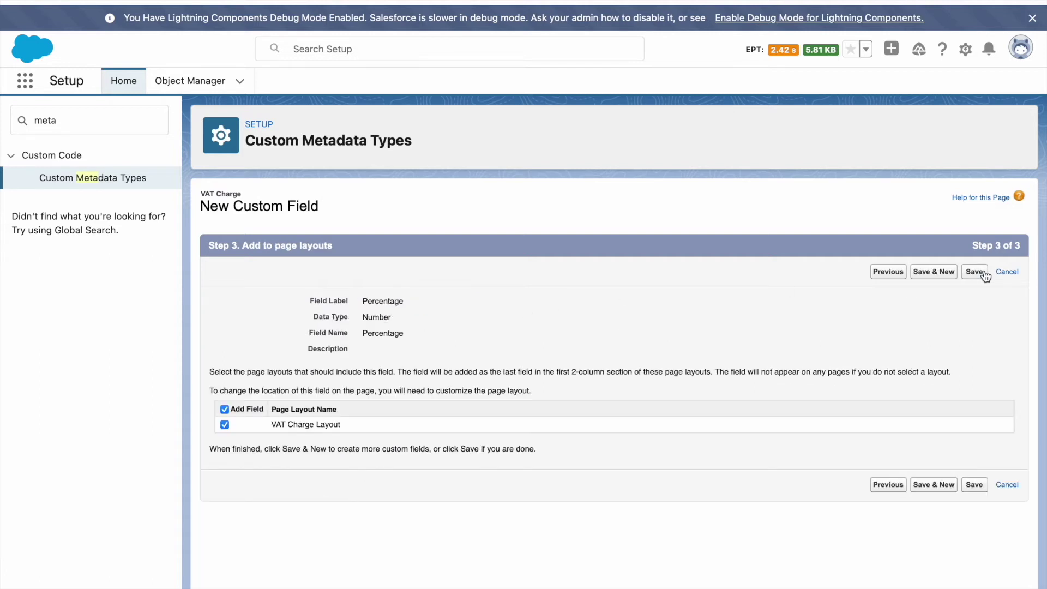
click(973, 489)
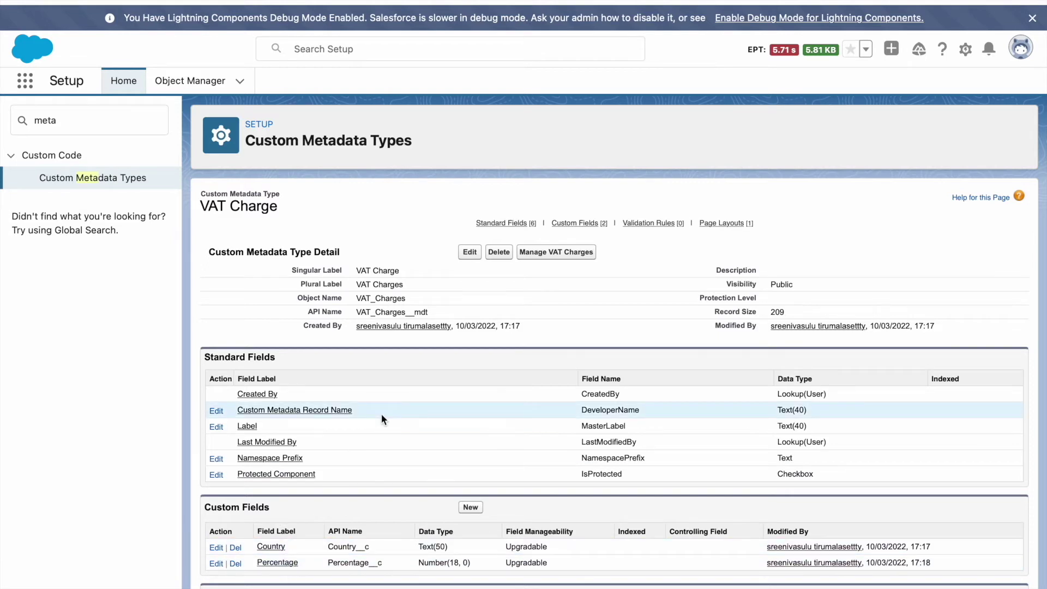
- Start a new VAT Charge record from Manage VAT Charges and label it 'India'
click(556, 252)
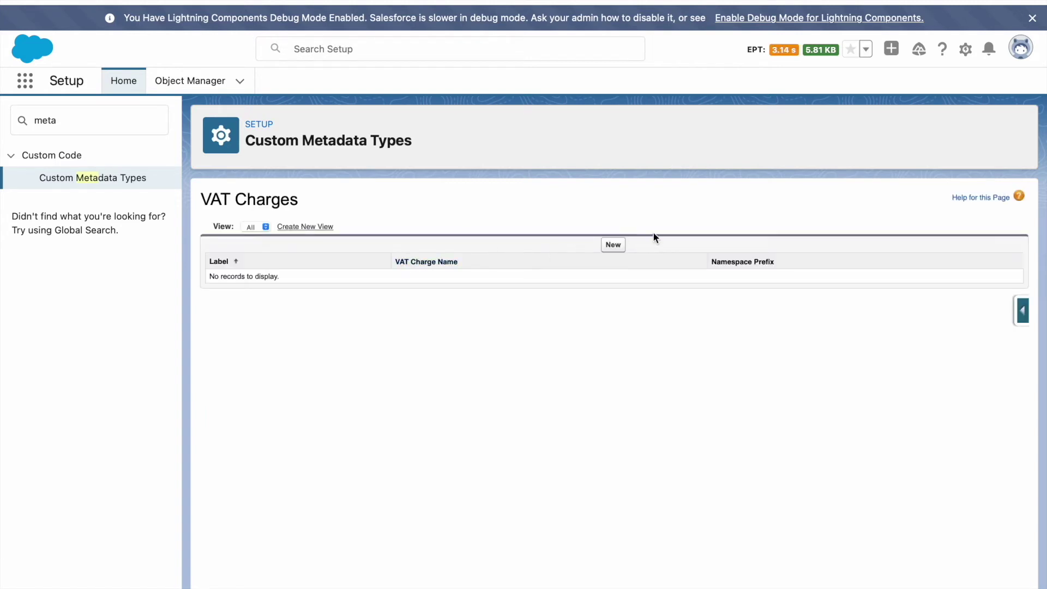
click(613, 245)
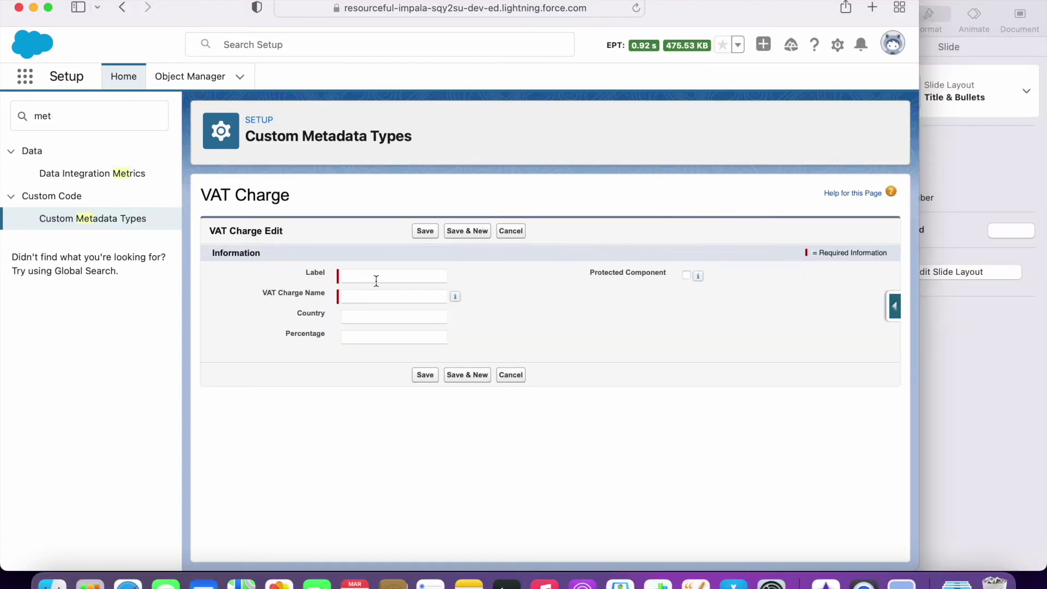
click(373, 279)
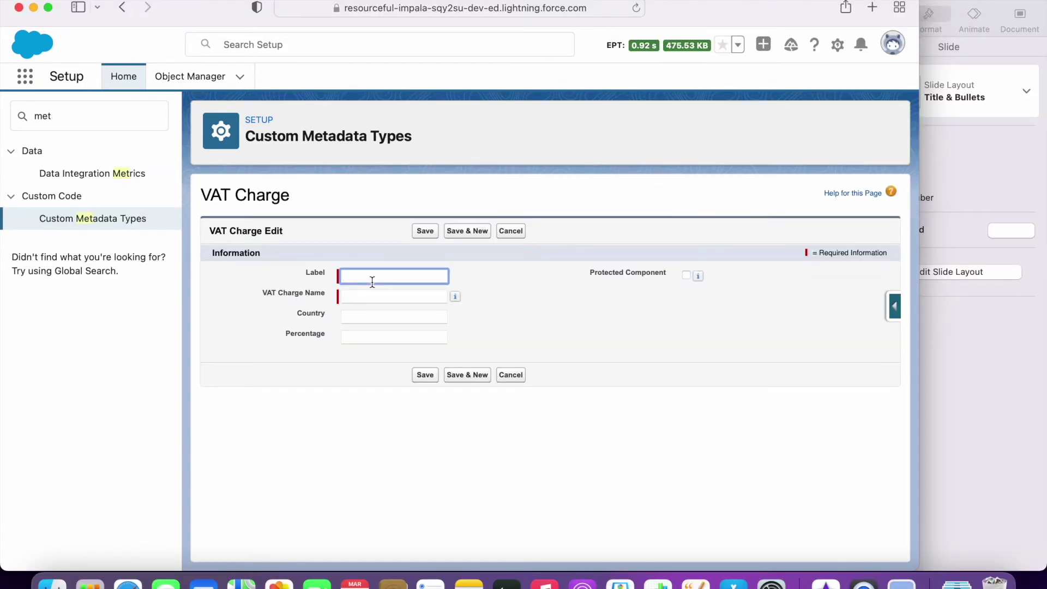
text(Country)
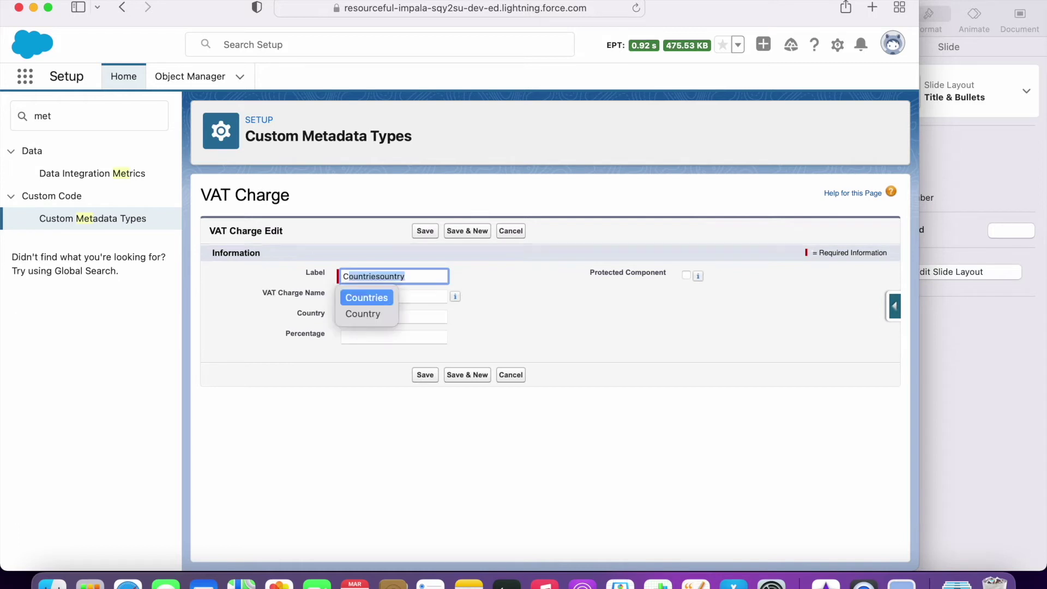
key(BackSpace)
key(BackSpace)
key(BackSpace)
key(BackSpace)
key(BackSpace)
key(BackSpace)
key(BackSpace)
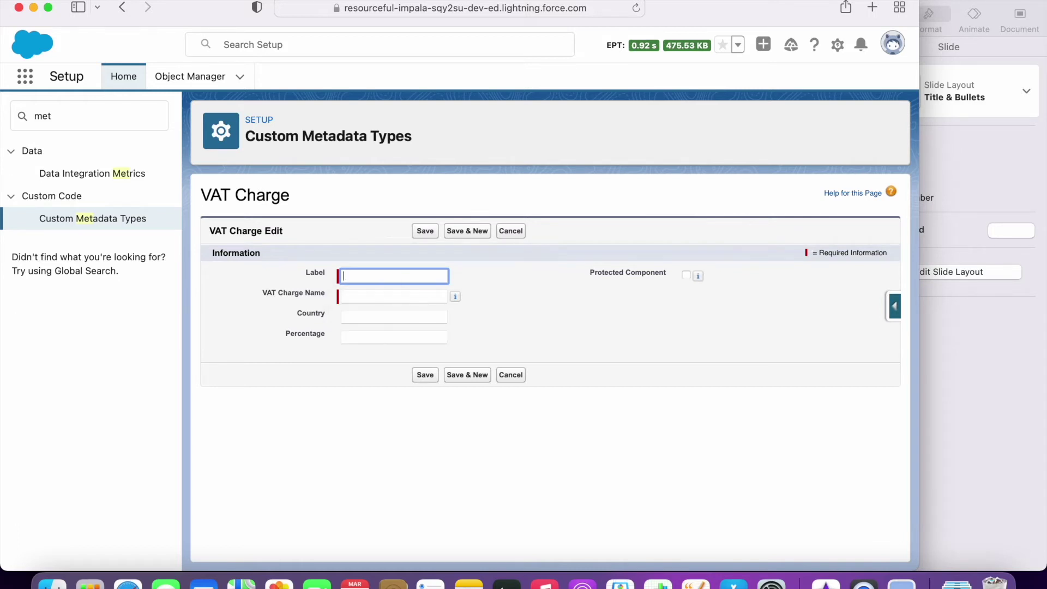
text(VAT)
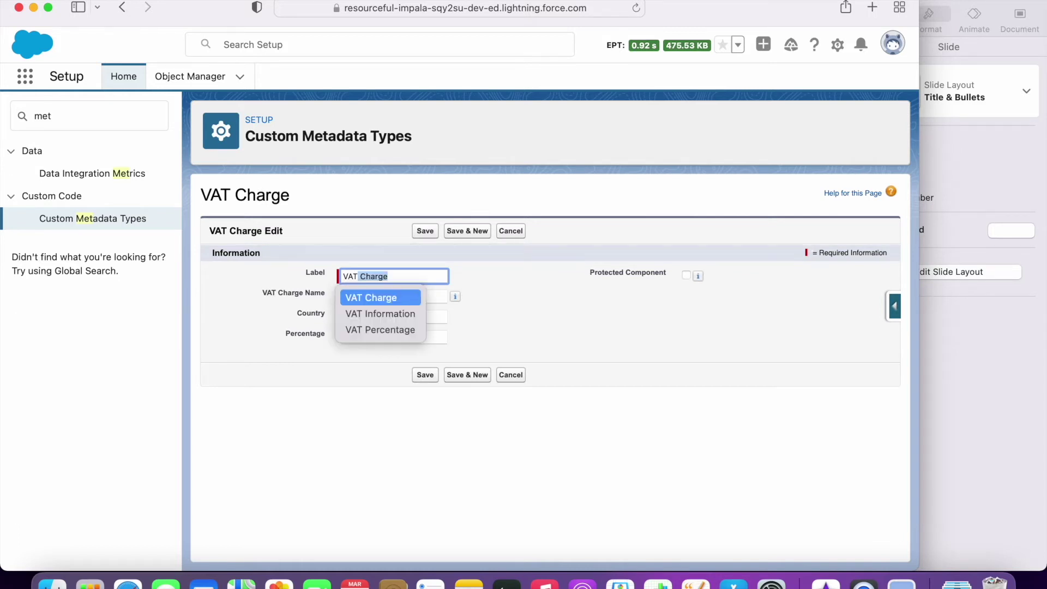
key(BackSpace)
key(BackSpace)
key(BackSpace)
key(BackSpace)
text(India)
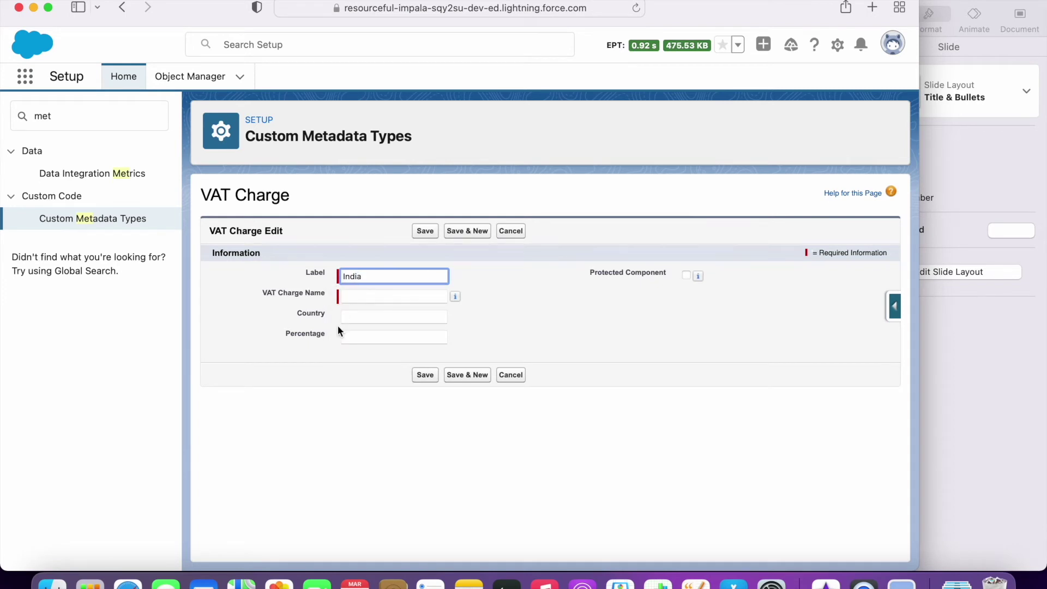
click(475, 311)
- Enter country India and percentage 20, then save and begin another record
click(386, 315)
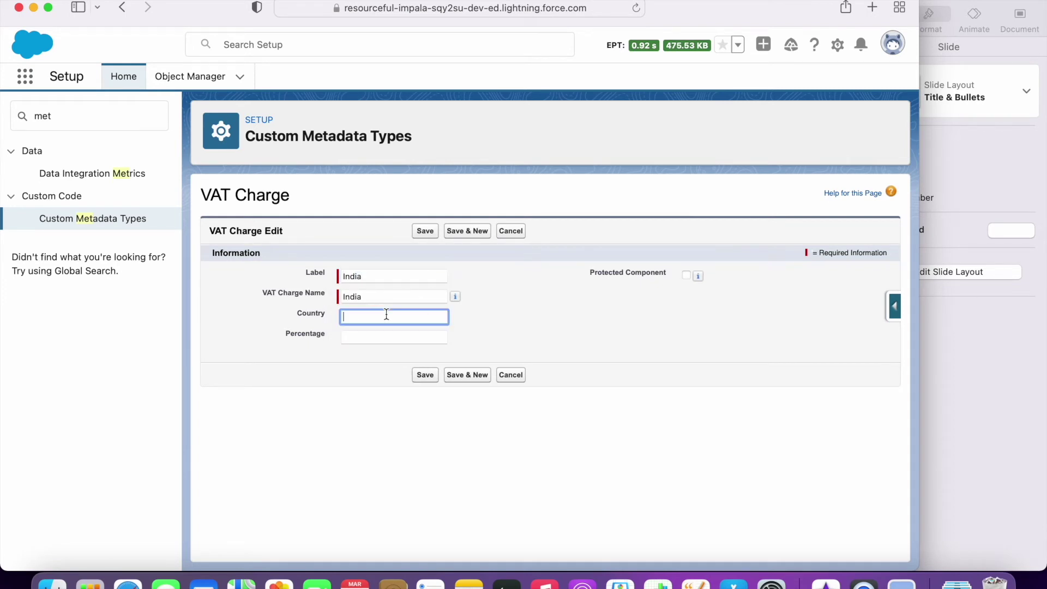
text(India)
click(364, 337)
text(20)
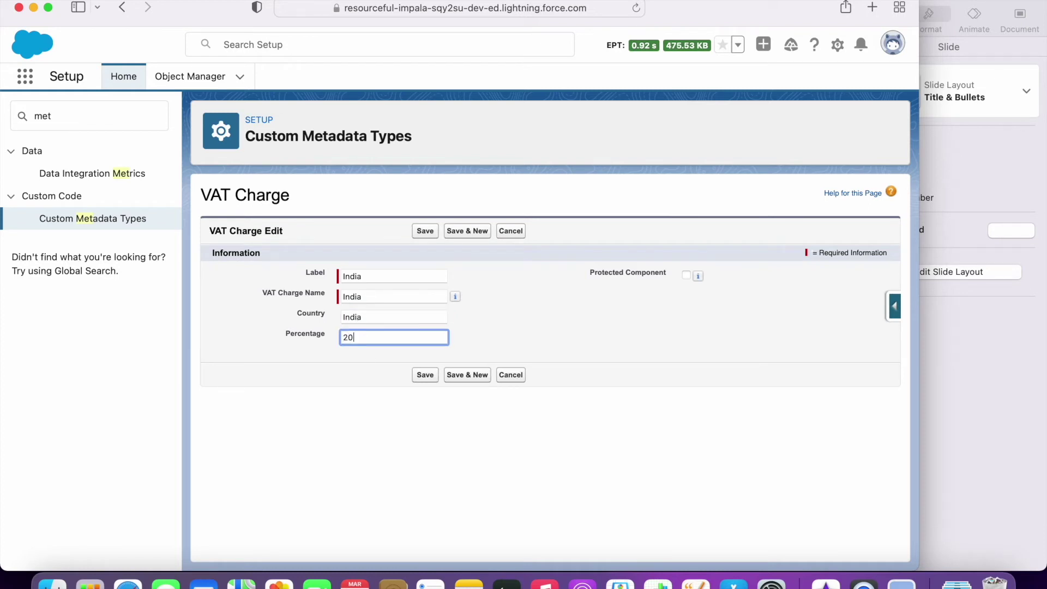
click(464, 375)
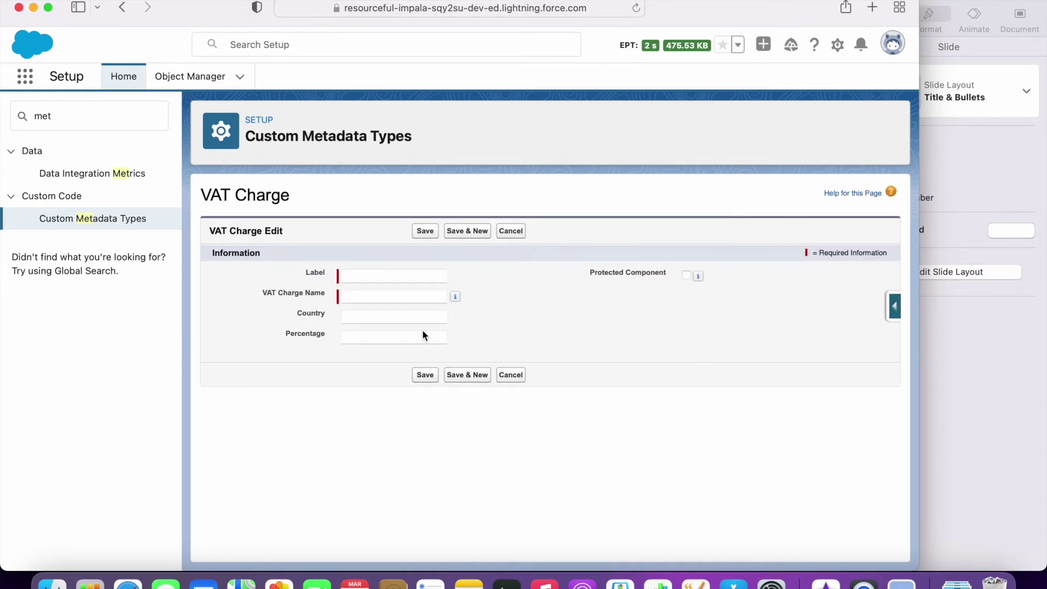
- Add a VAT Charge record labelled 'USA' with country USA and percentage 30
click(391, 276)
text(USA)
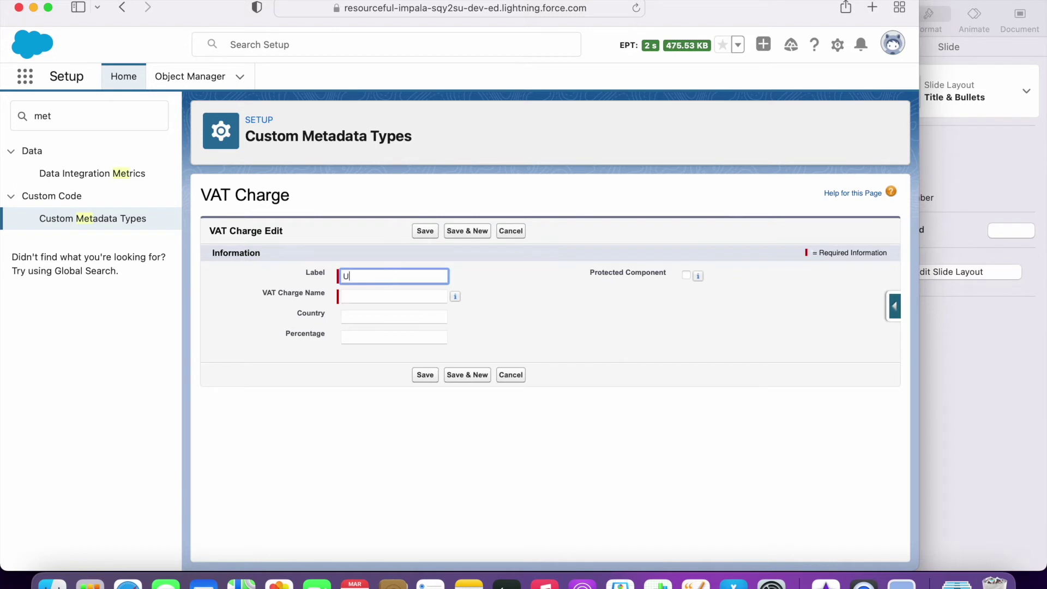
click(484, 332)
click(385, 317)
text(USA)
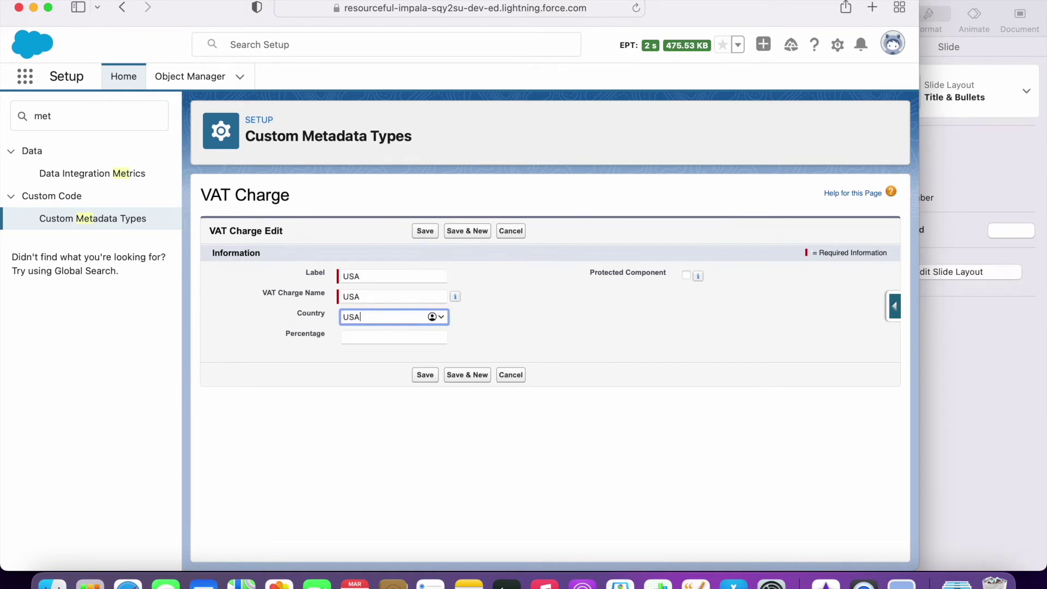
click(359, 338)
text(30)
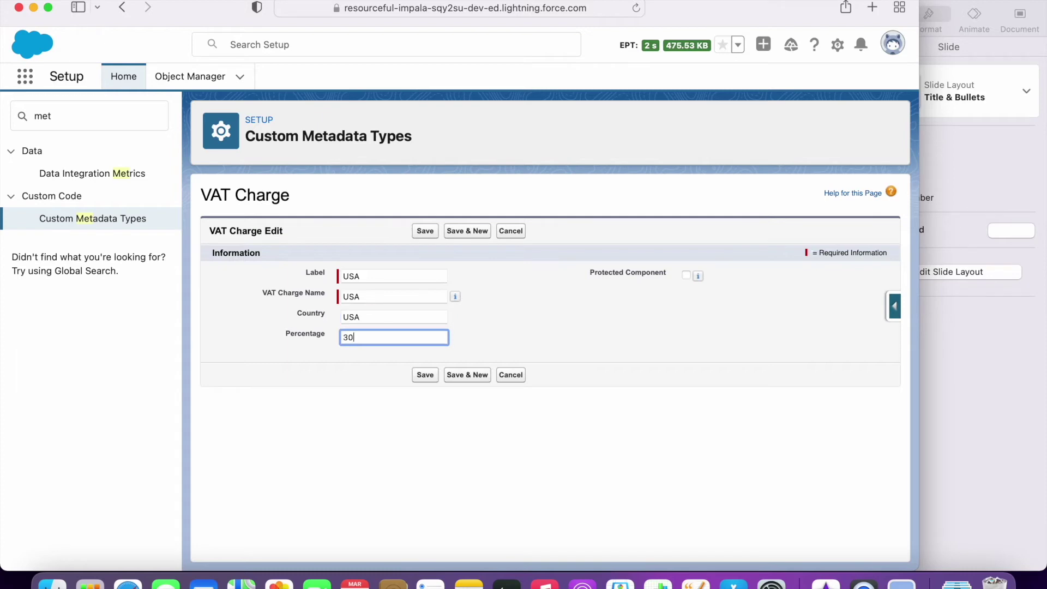
click(428, 380)
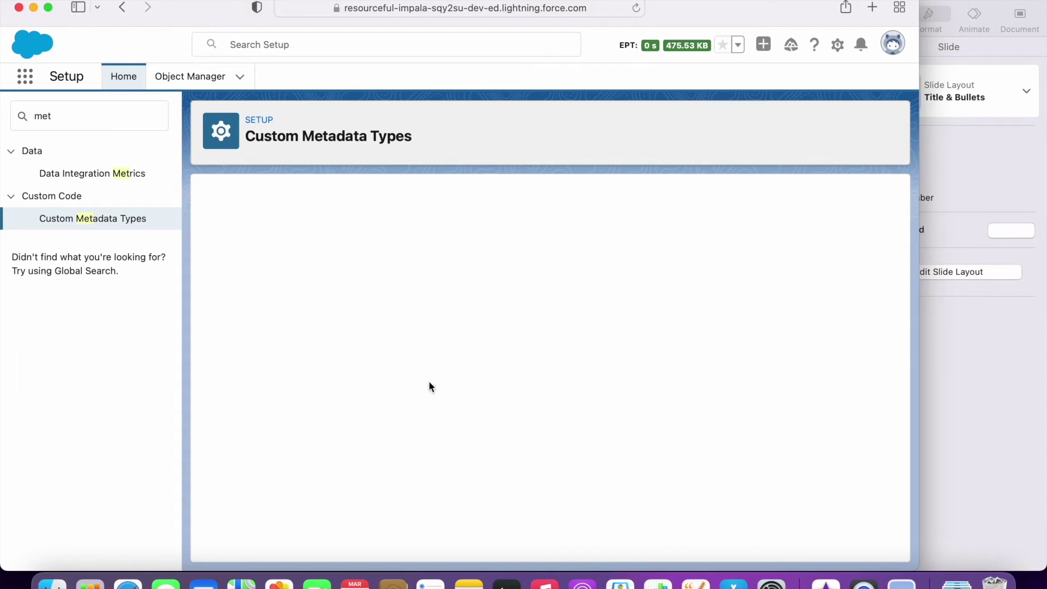
- Return to the VAT Charge records list showing India and USA, and widen the browser window
click(120, 221)
click(273, 334)
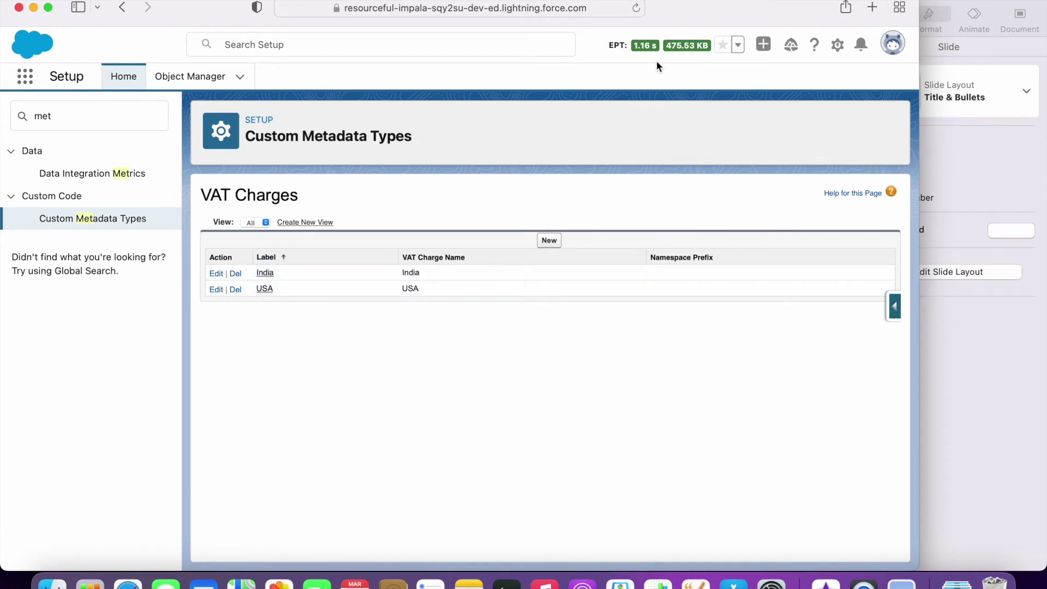
double_click(750, 1)
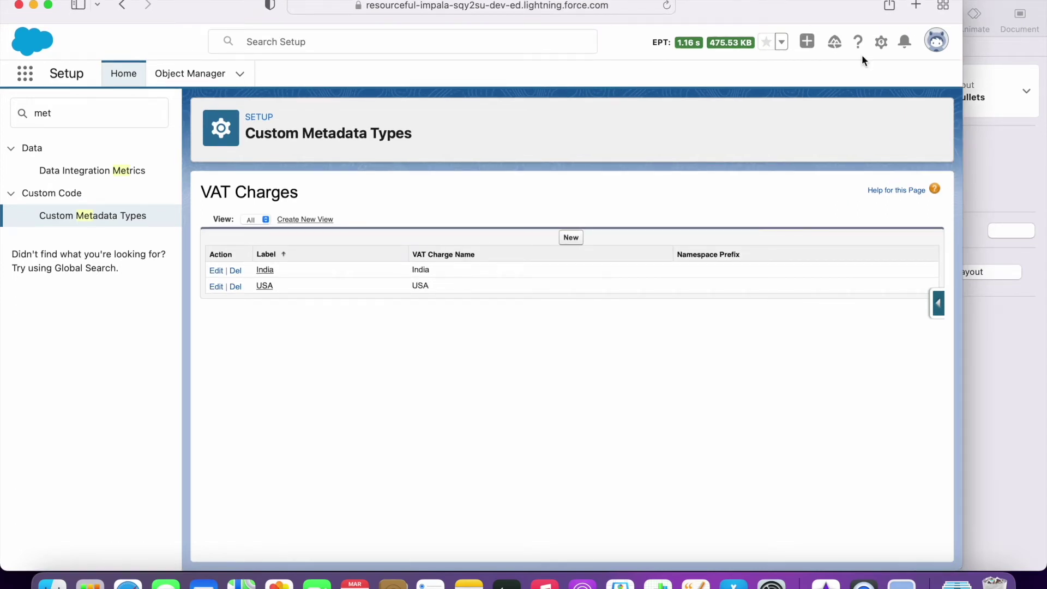
- Open the Developer Console's Execute Anonymous window, dismissing the Log Deleted message, and maximize it
click(884, 43)
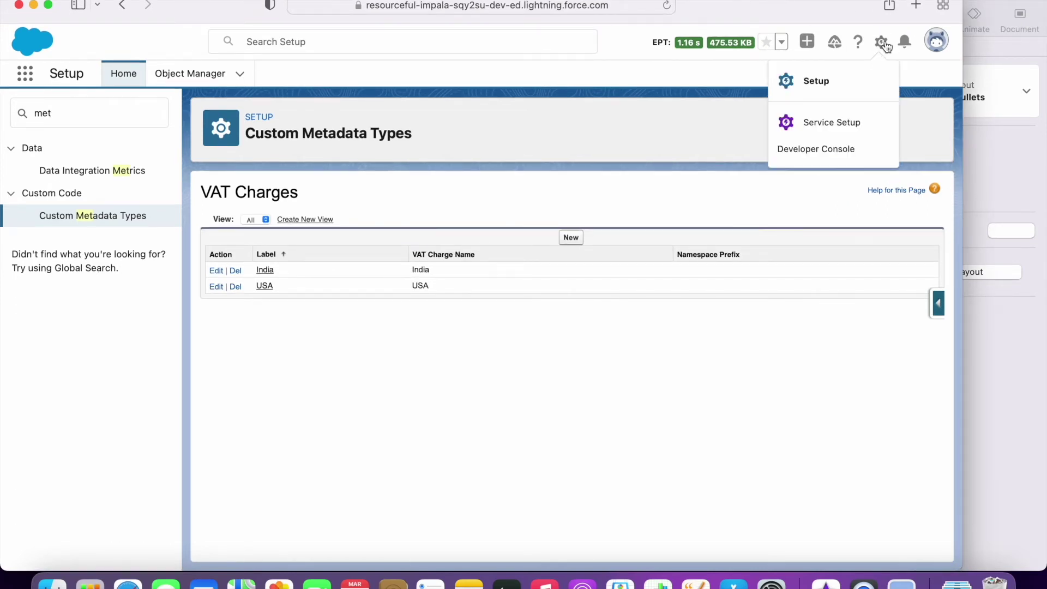
click(827, 146)
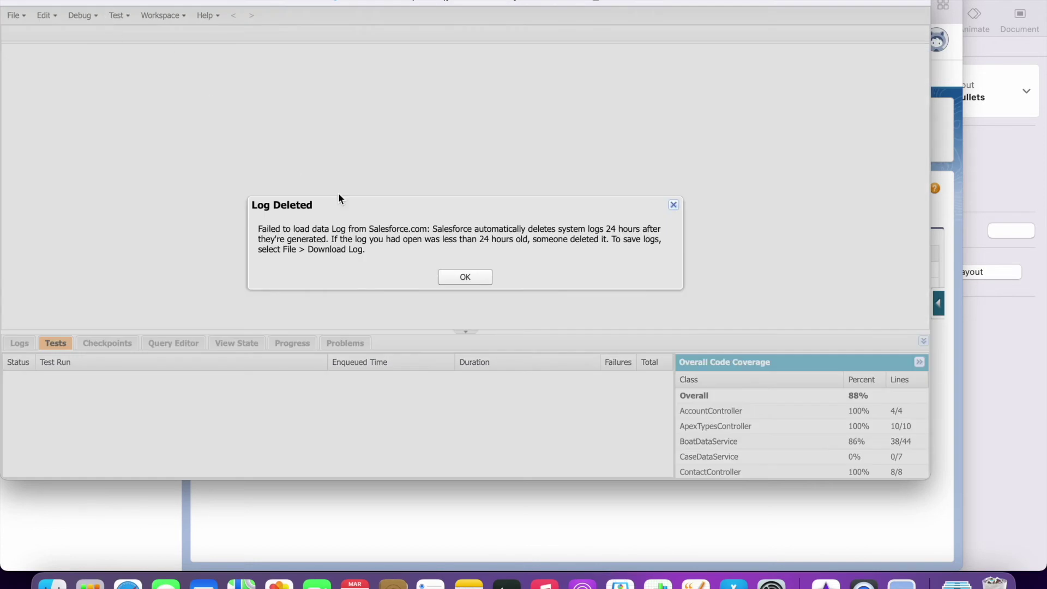
click(462, 275)
click(82, 16)
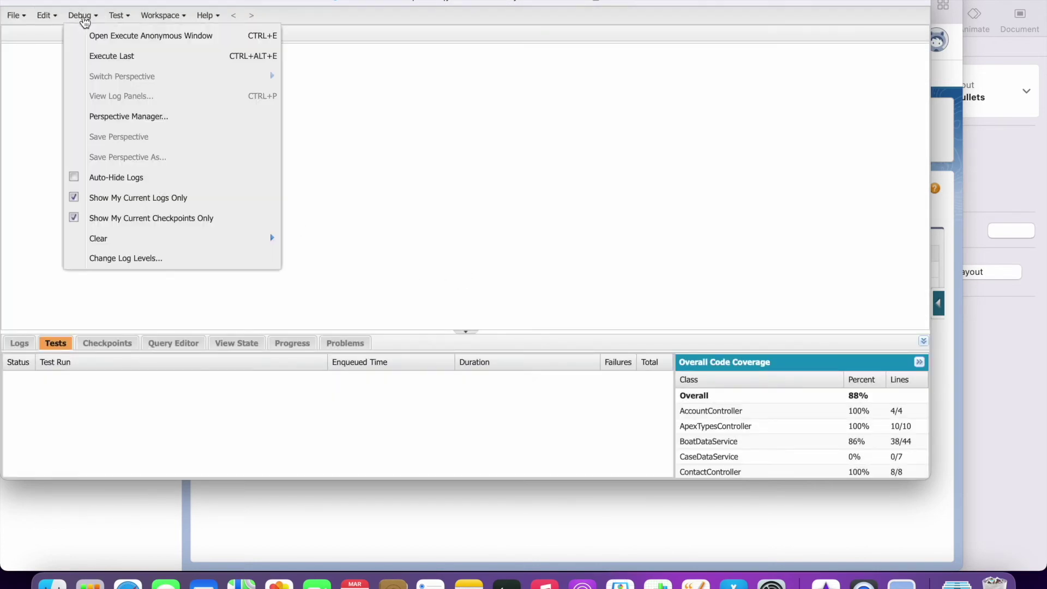
click(112, 39)
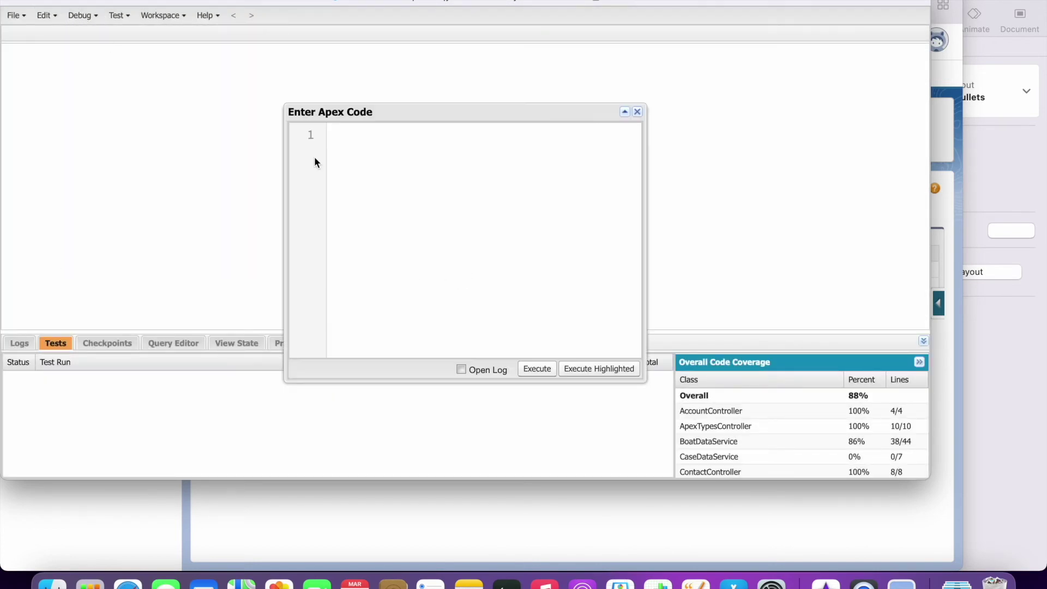
click(625, 112)
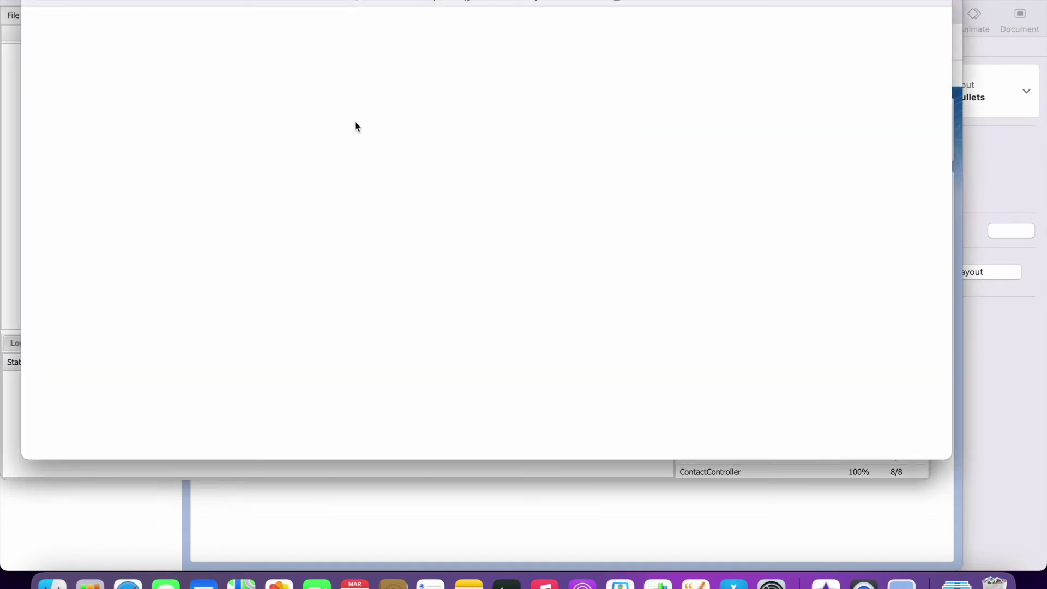
- Begin the script with 'Map<String,' and switch back to the Setup page
text(Map)
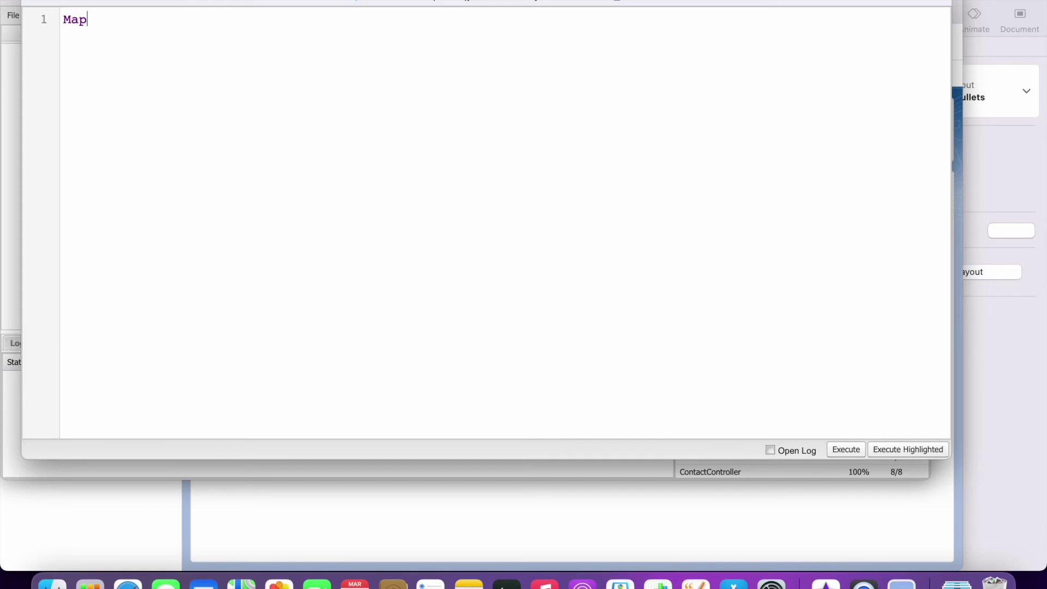
text(<String,)
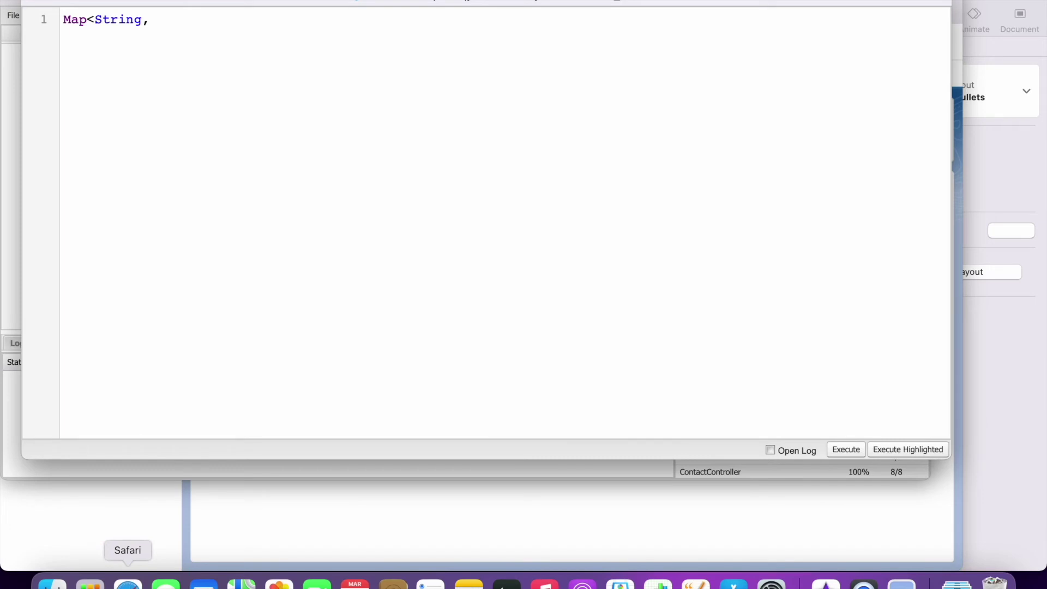
click(159, 502)
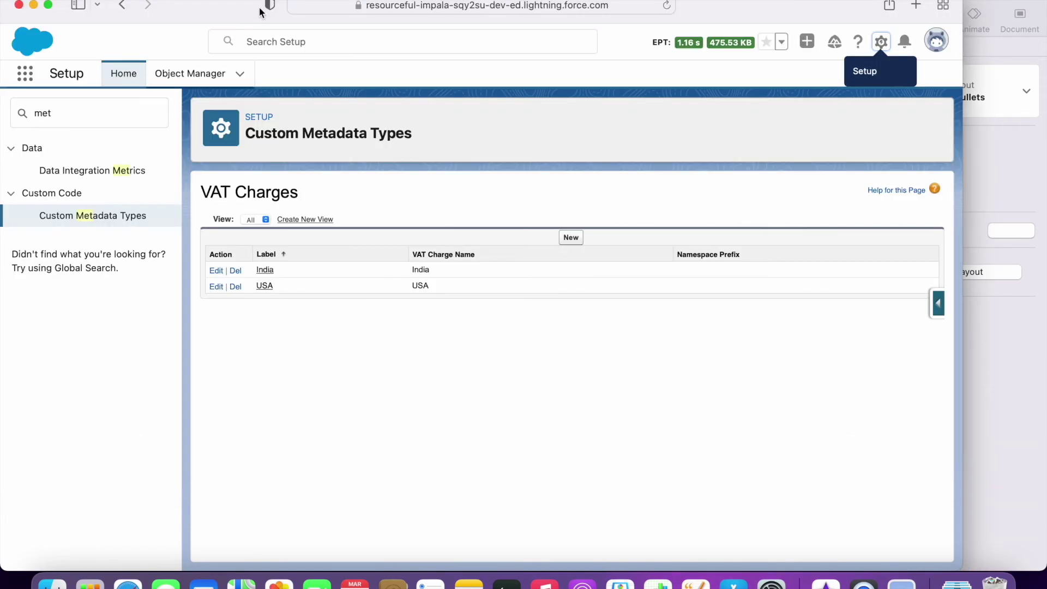
- Open the VAT Charge metadata type's details and copy its API name VAT_Charges__mdt
click(102, 225)
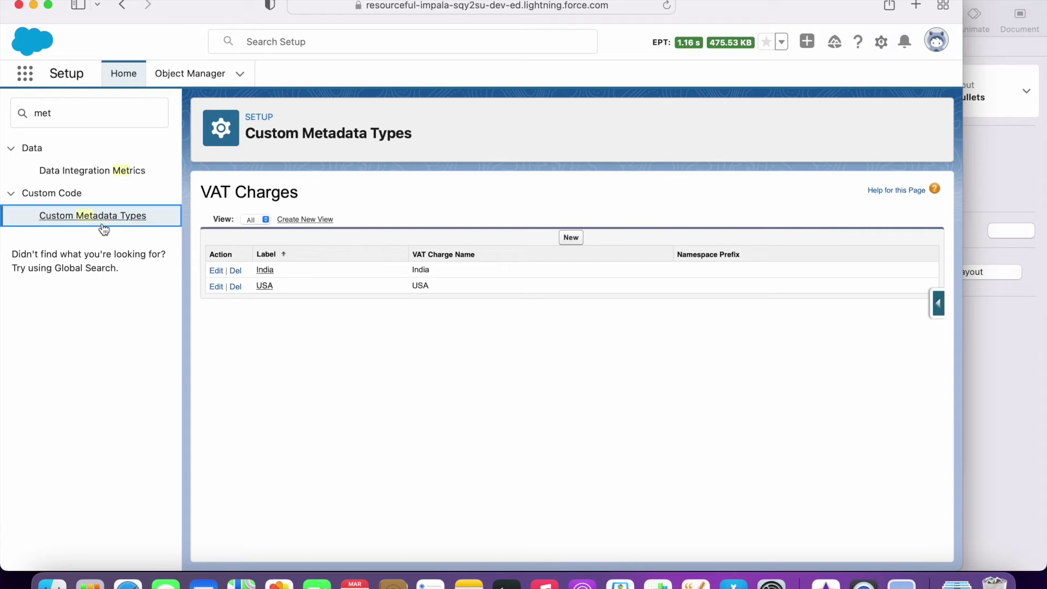
click(116, 216)
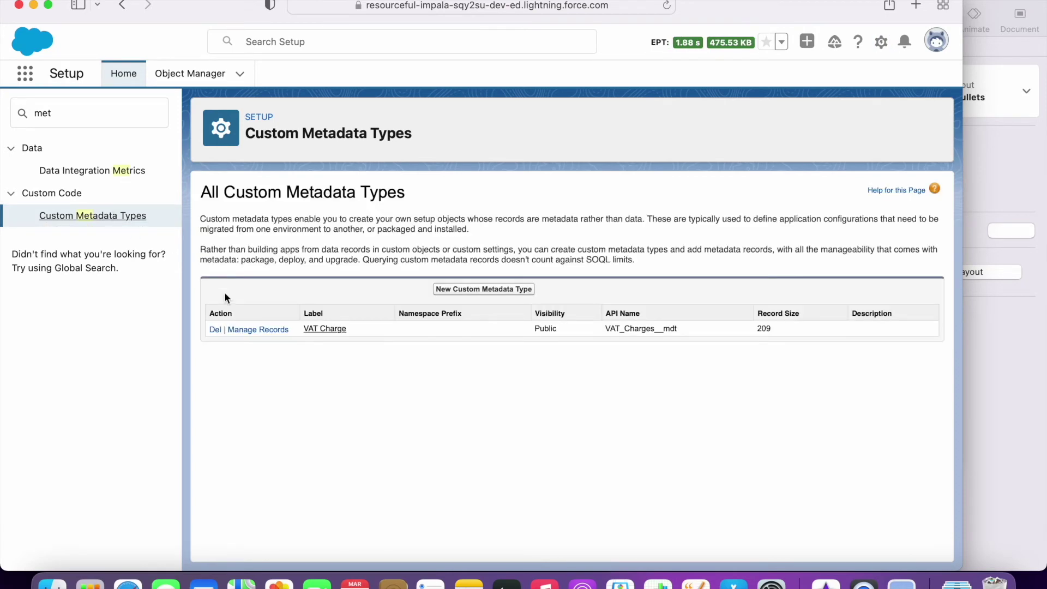
click(337, 328)
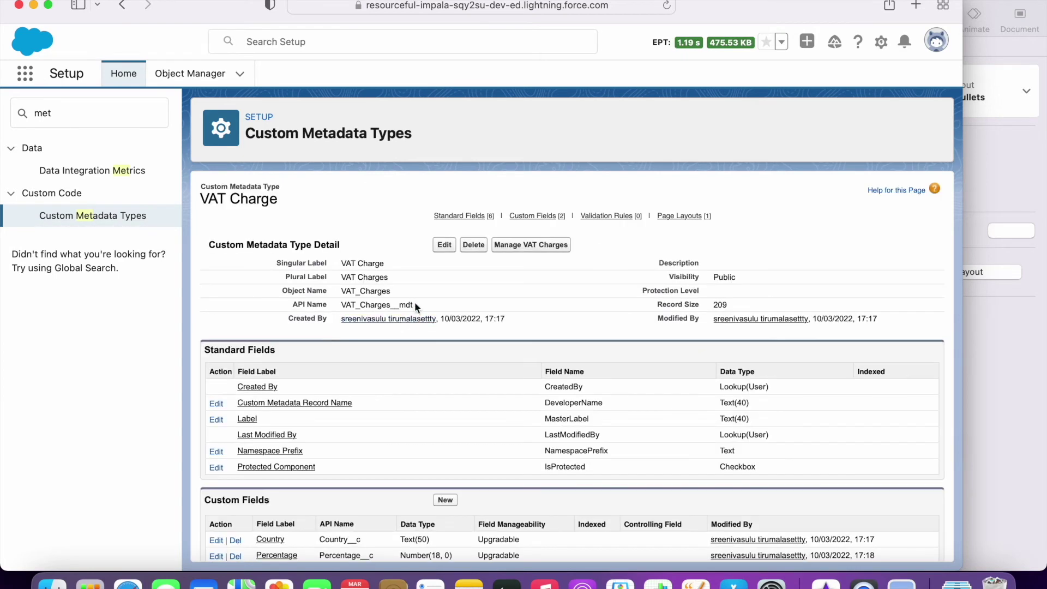
drag(414, 306, 343, 305)
key(super+c)
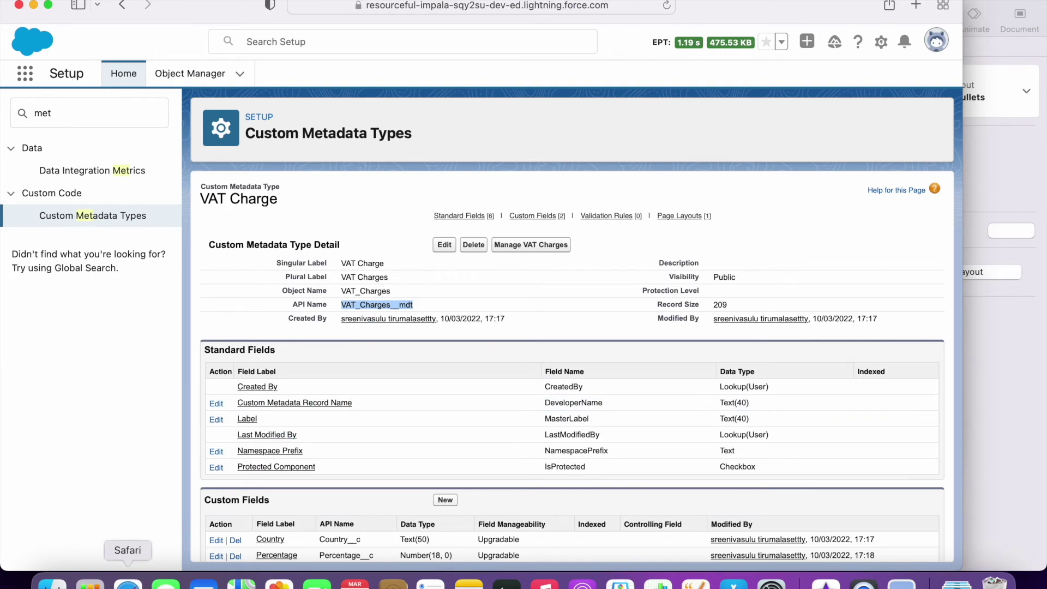
double_click(734, 7)
double_click(751, 5)
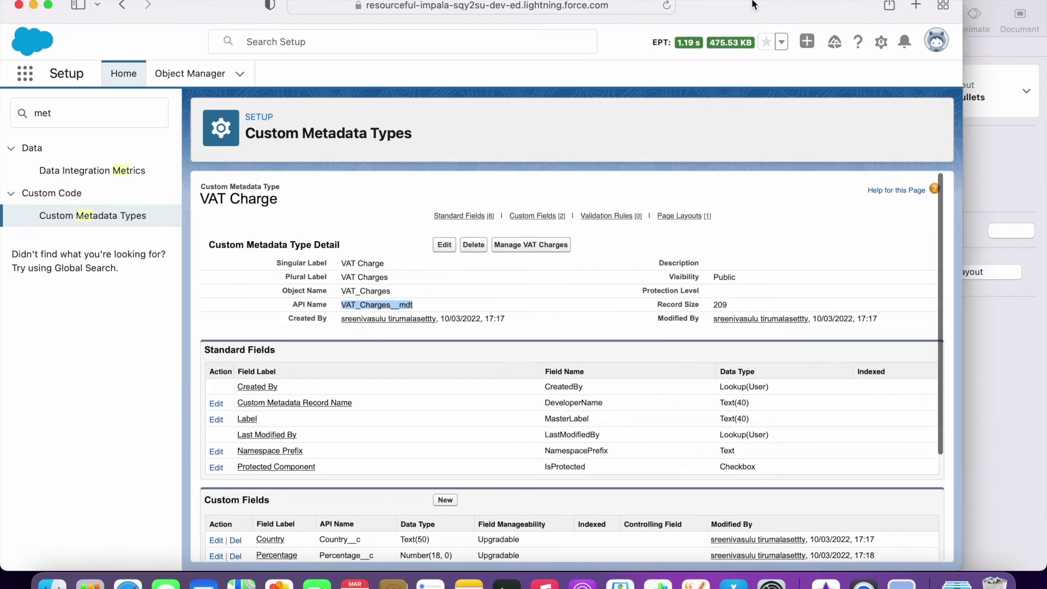
key(super+Tab)
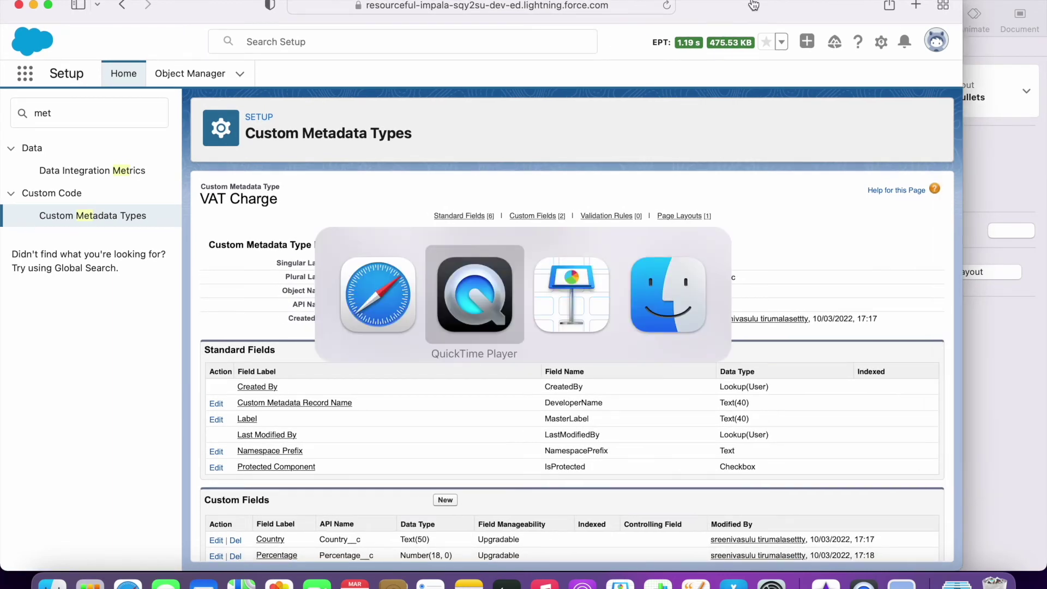
key(super+Tab)
key(super+Tab)
key(super+Tab)
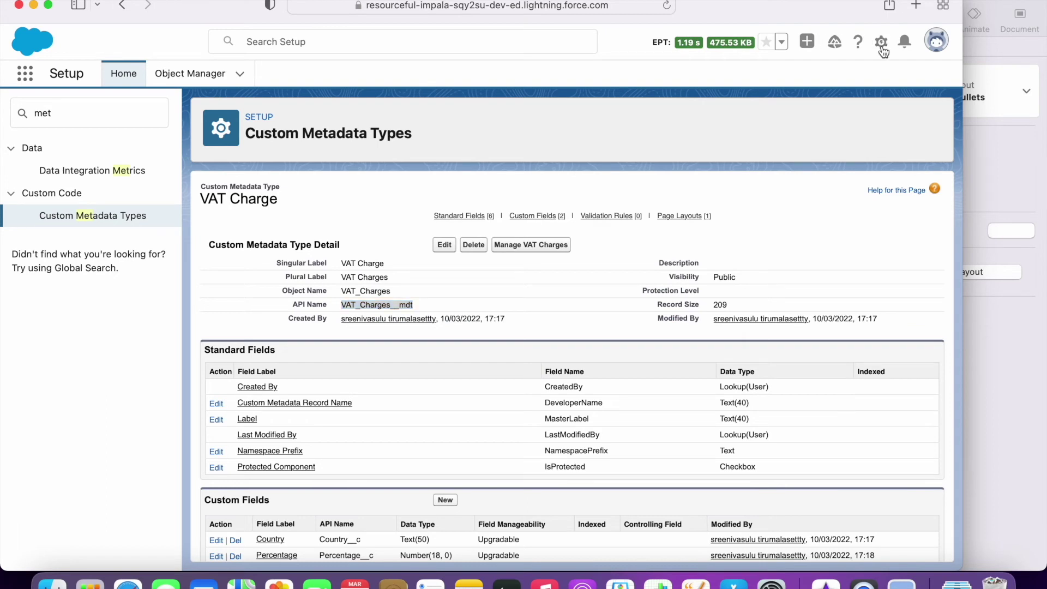
click(881, 40)
- Relaunch the Developer Console and open a maximized Execute Anonymous window
click(835, 155)
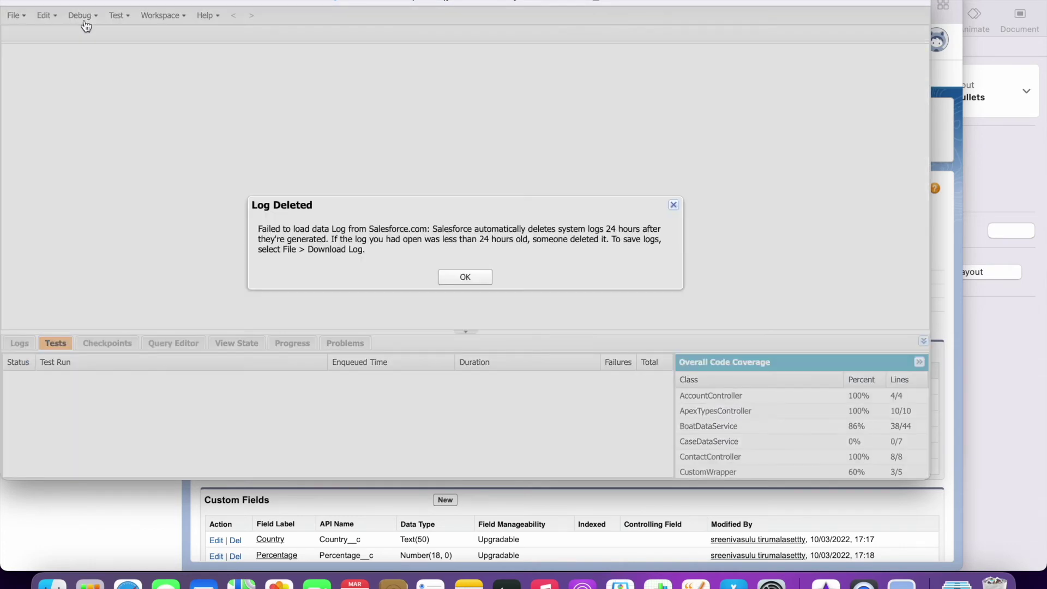
click(475, 278)
click(83, 15)
click(90, 16)
click(86, 15)
click(119, 37)
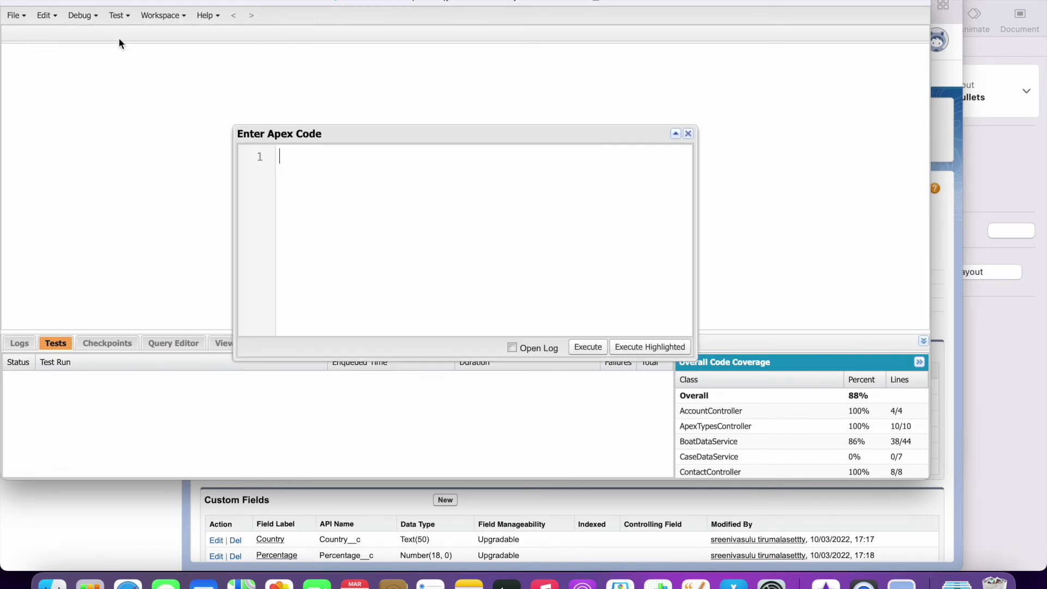
click(676, 134)
- Write Map<String,VAT_Charges__mdt> mapEd=VAT_Charges__mdt.getAll(); then begin for(String name:mapEd.keySet()){
text(Map<String,)
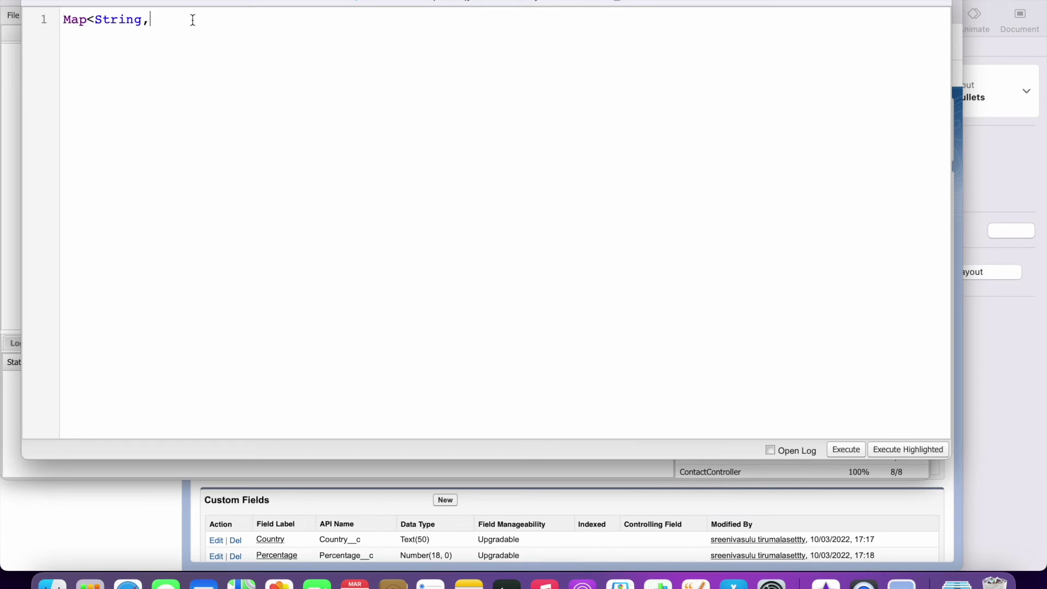
key(super+v)
text(> ma)
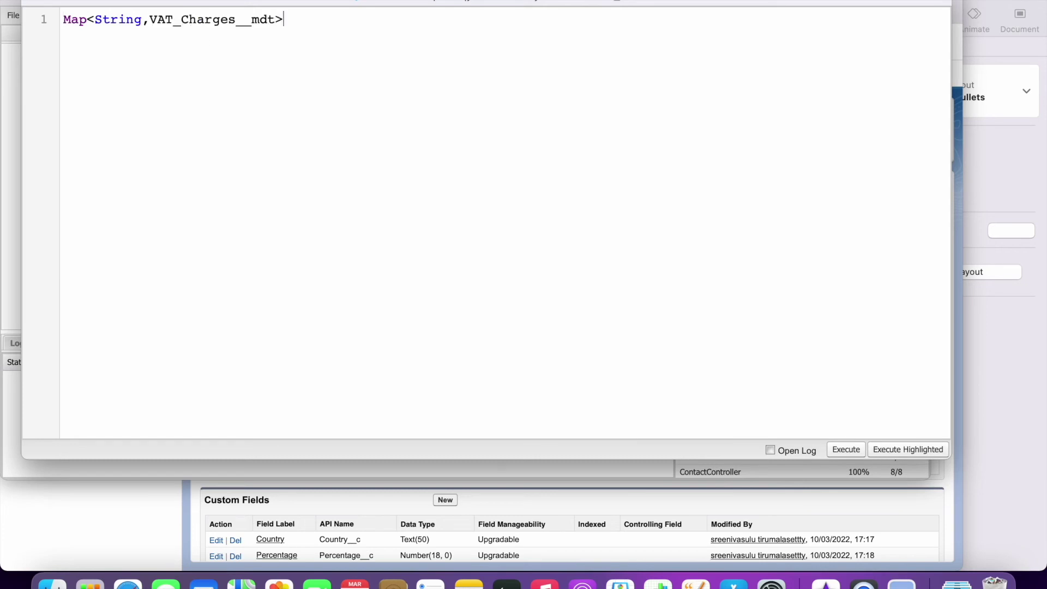
text(pEd=)
key(super+v)
text(.)
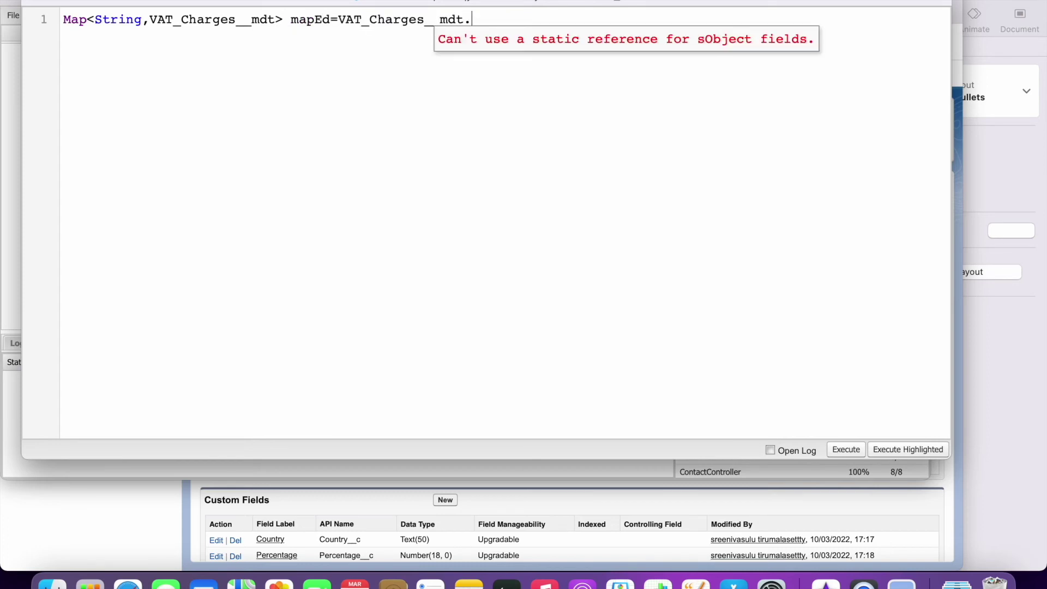
text(get)
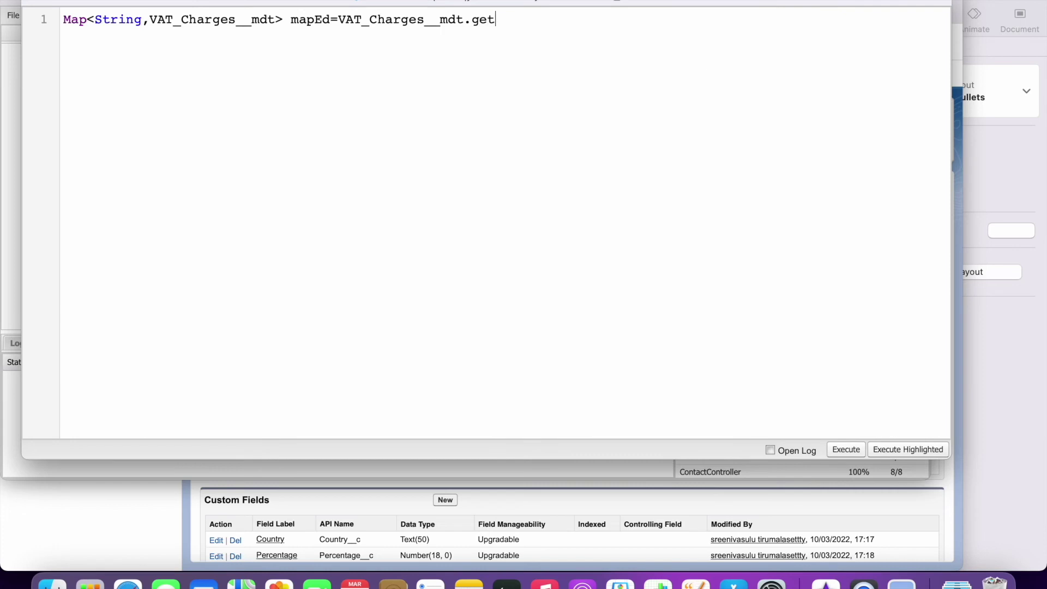
text(All();)
key(Return)
key(Return)
text(for)
text(()
text(String na)
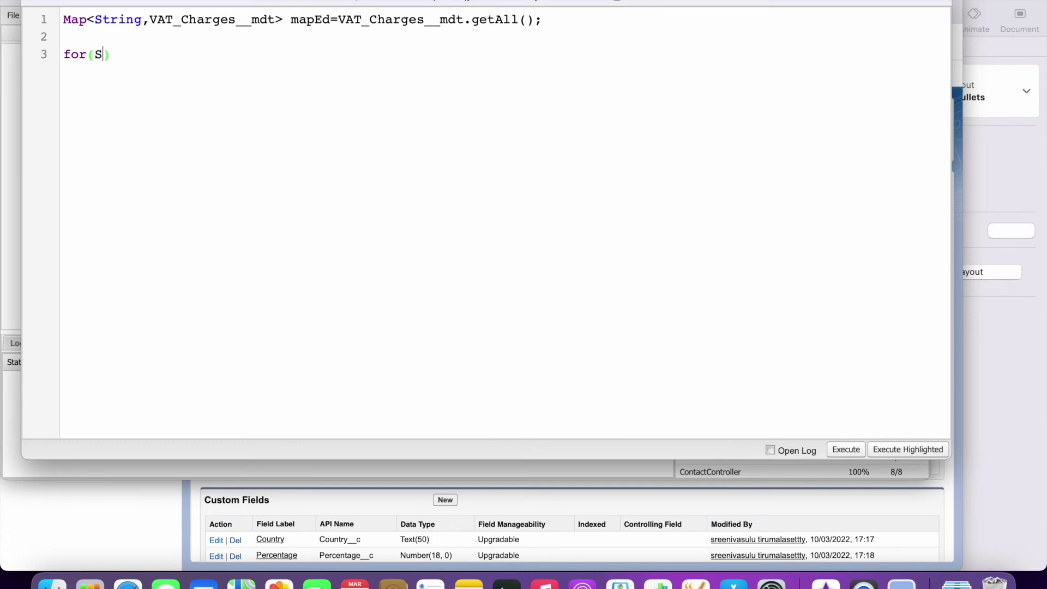
text(me)
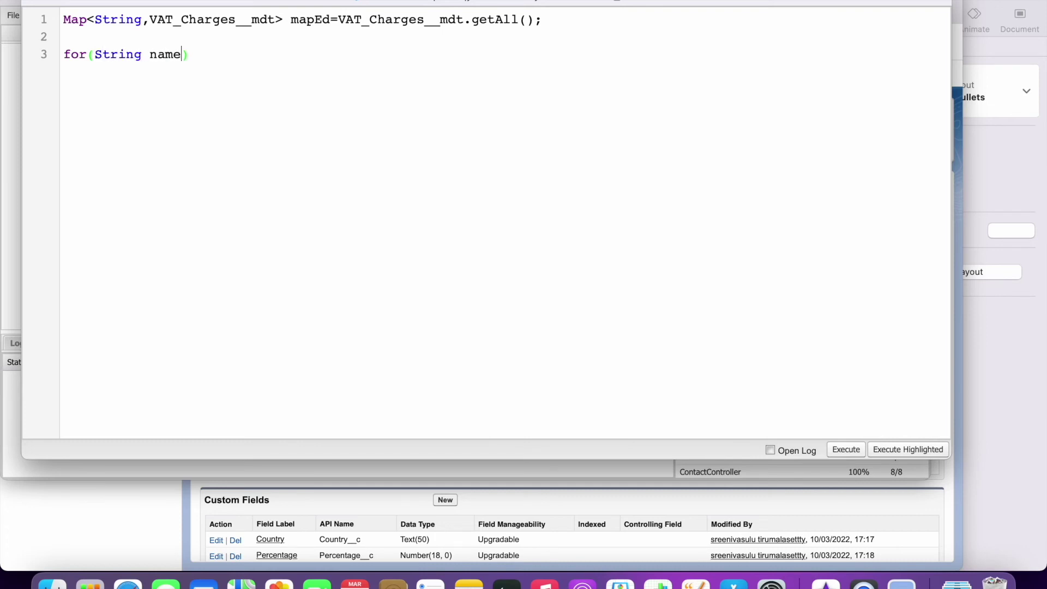
text(:mapEd.ke)
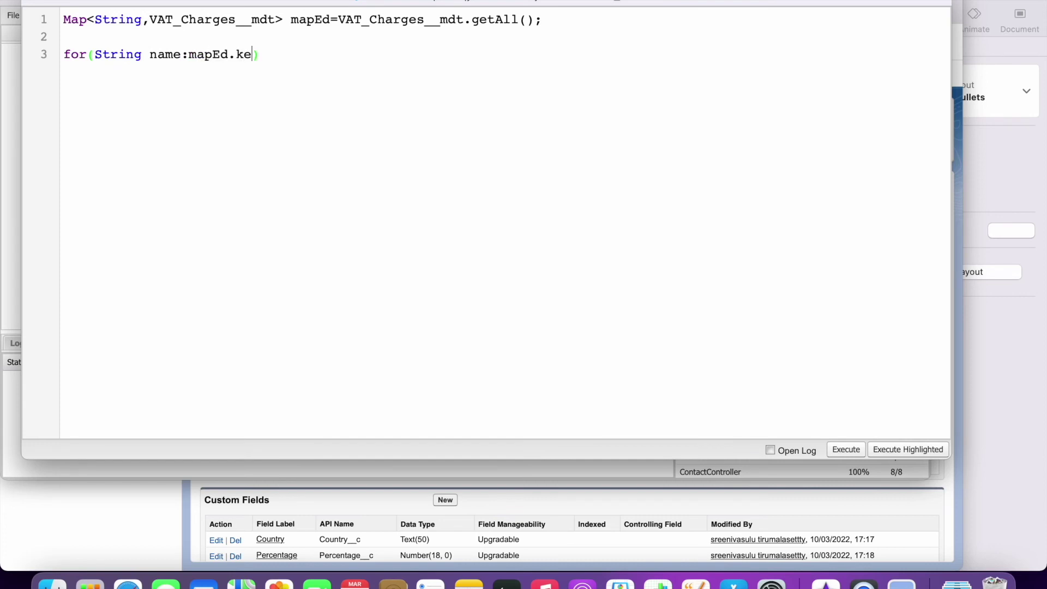
text(ySet()){)
- Inside the loop add system.debug('Country :'+mapEd.get(name).Country__c); and select that line
key(Return)
key(Return)
text(s)
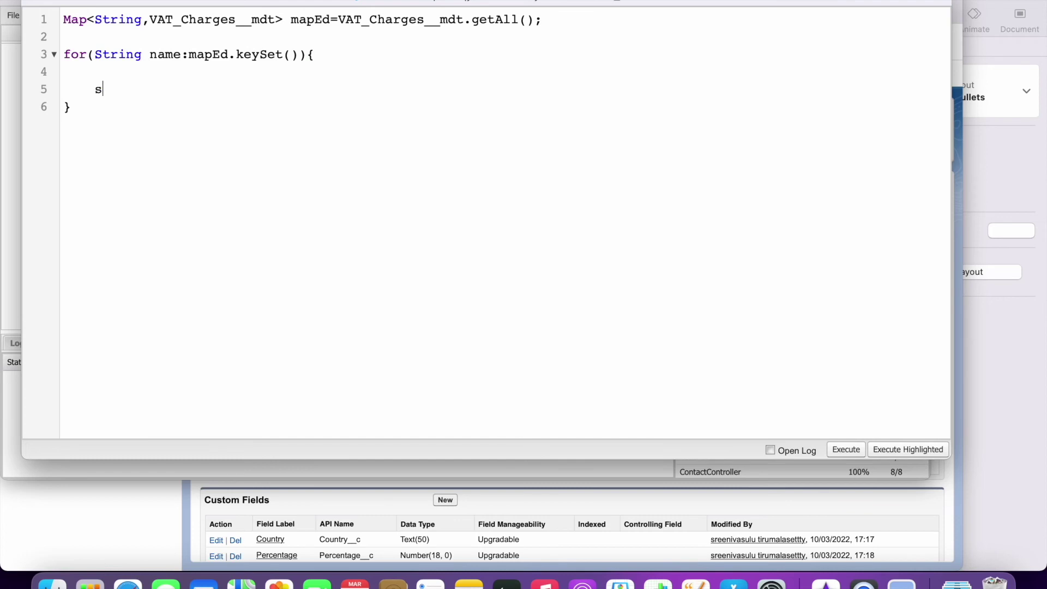
text(ystem.de)
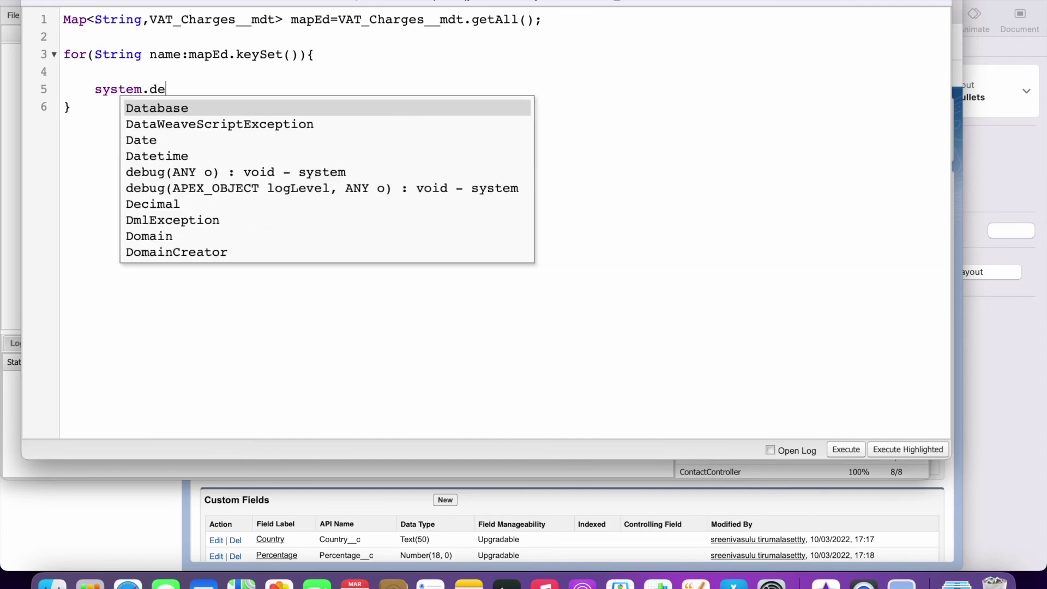
text(bug('Country)
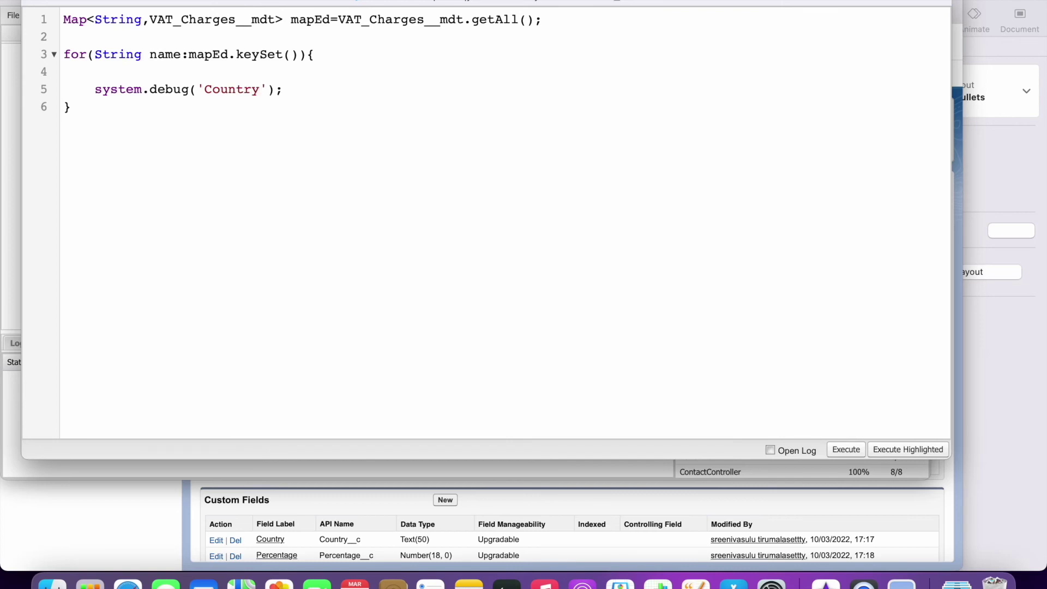
text( :)
key(Right)
text(+)
text(name)
key(BackSpace)
key(BackSpace)
key(BackSpace)
key(BackSpace)
text(mapEd.get)
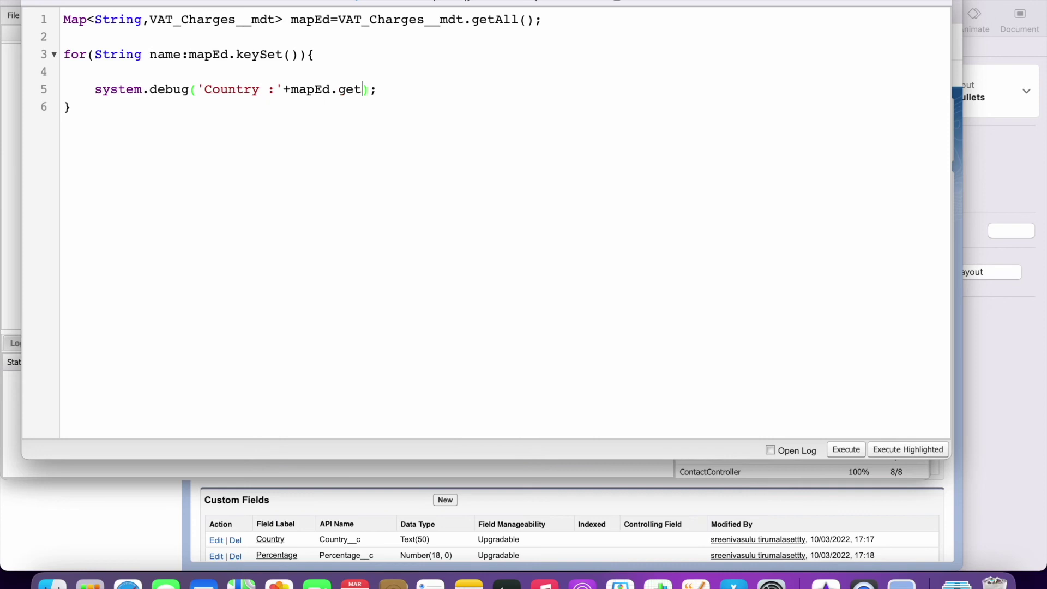
text((name)
text().Country)
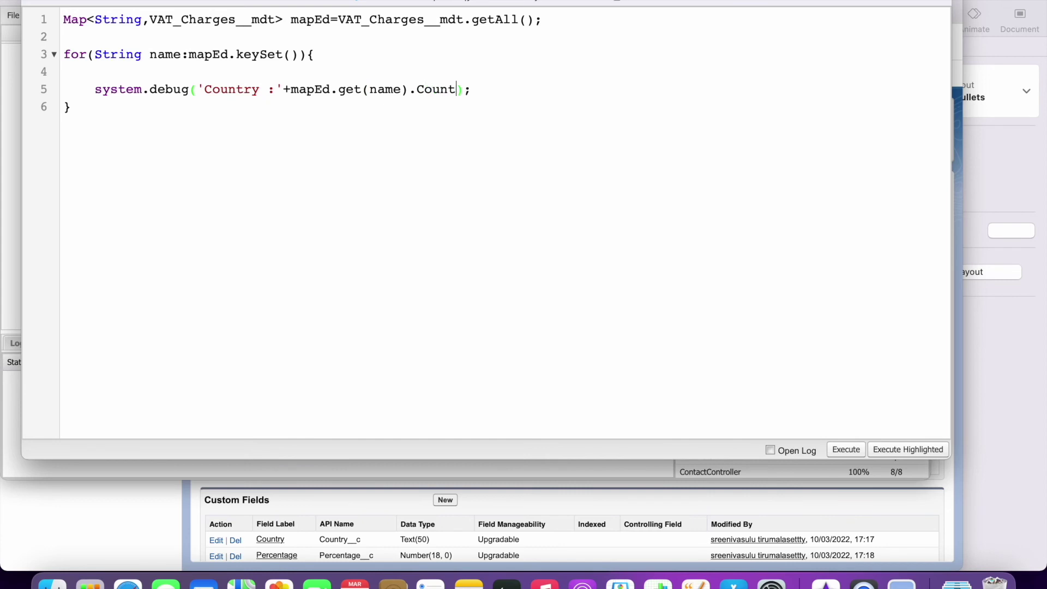
text(__c)
drag(527, 89, 92, 87)
key(ctrl+c)
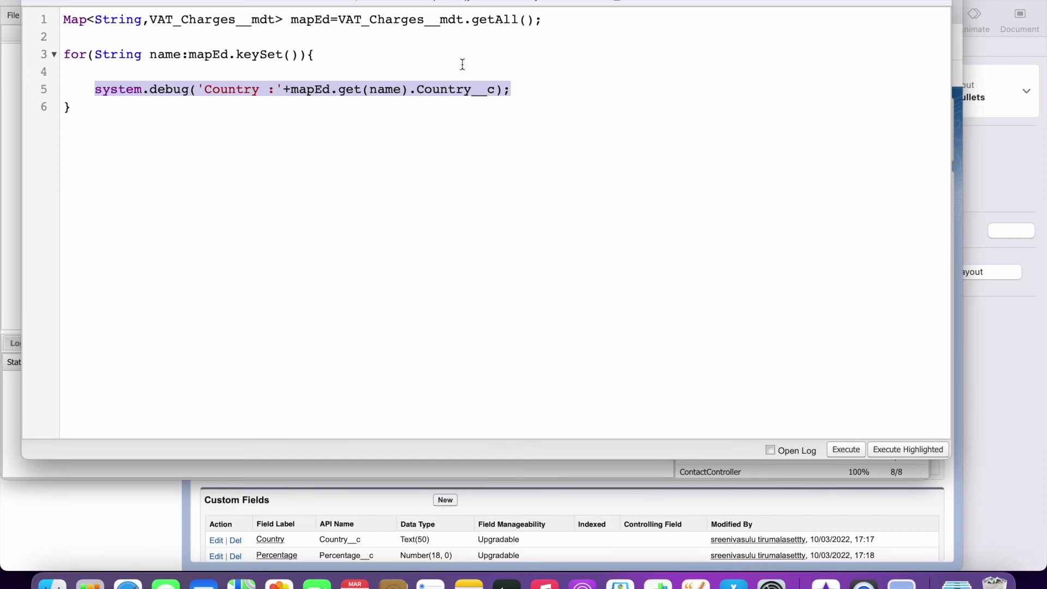
- Duplicate the debug line onto line 6, changing Country__c to Percentage__c
click(544, 92)
key(Return)
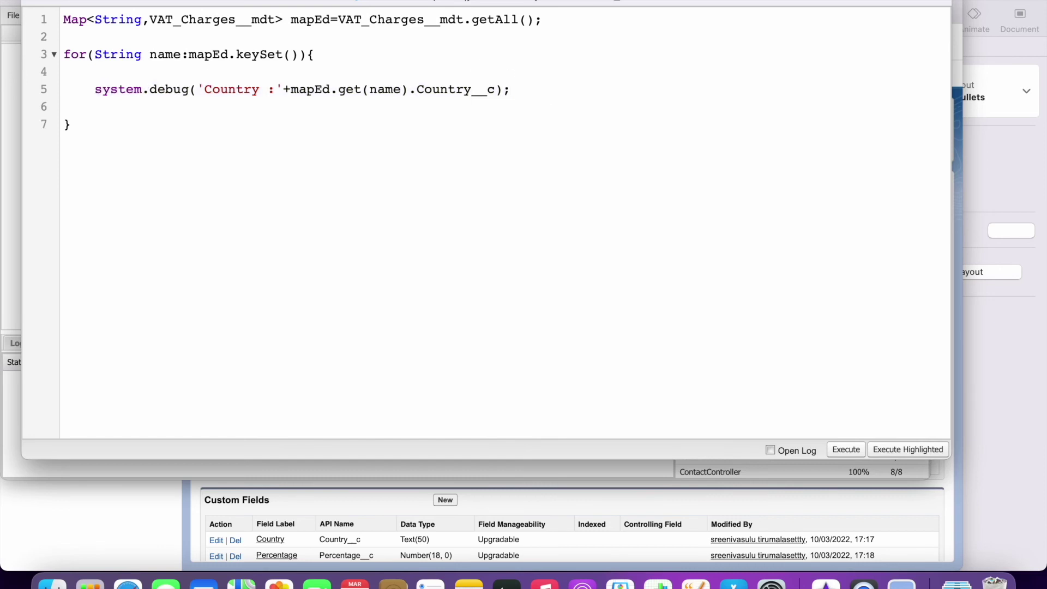
key(ctrl+v)
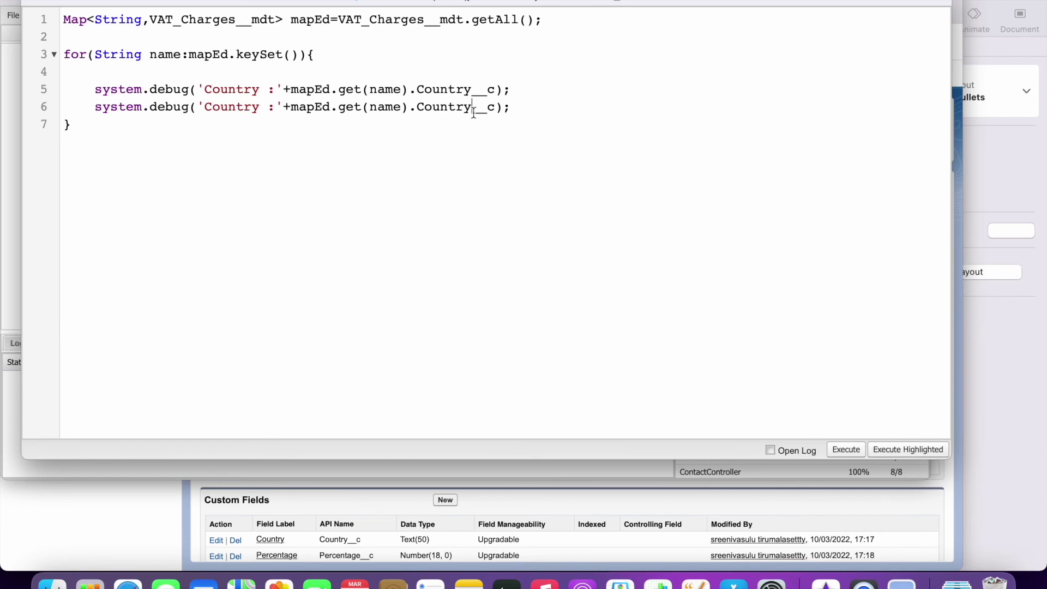
key(BackSpace)
key(BackSpace)
key(BackSpace)
key(BackSpace)
key(BackSpace)
key(BackSpace)
key(BackSpace)
text(Percentage)
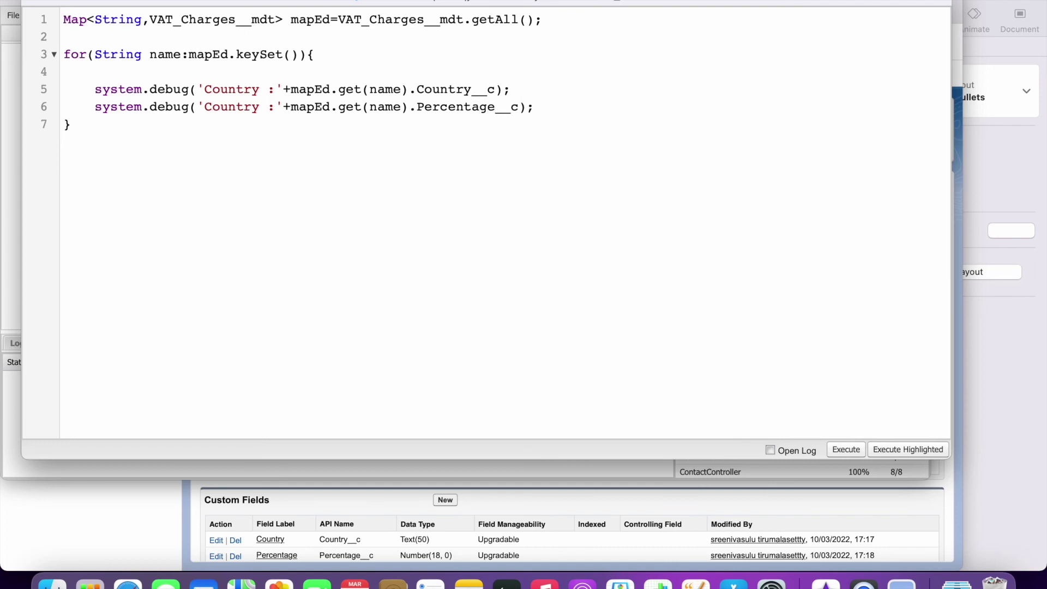
- Highlight mapEd, getAll, keySet and the field names, then execute with Open Log enabled
double_click(329, 20)
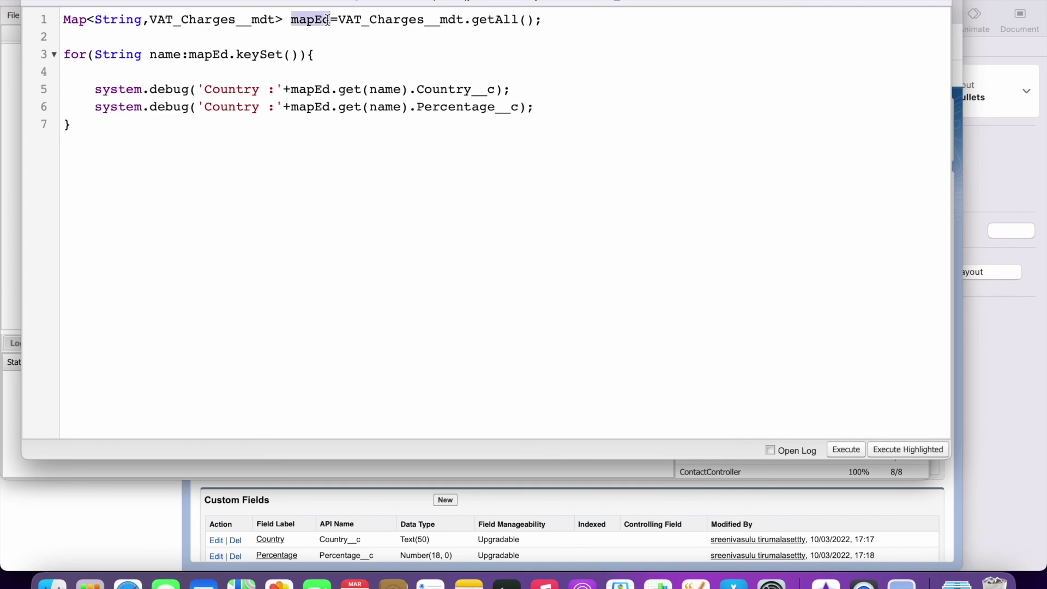
double_click(476, 21)
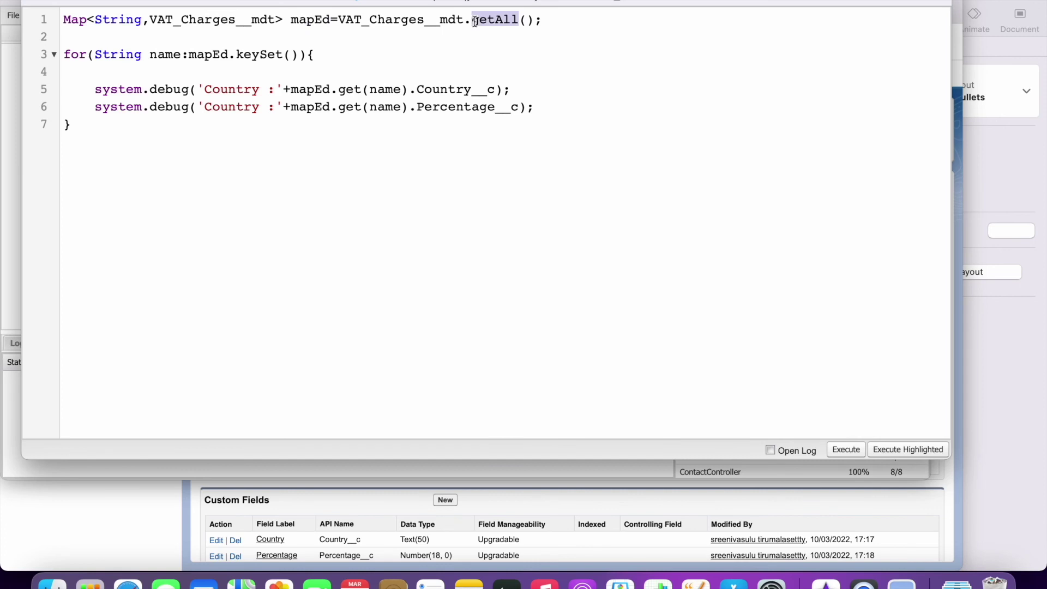
double_click(296, 19)
click(246, 55)
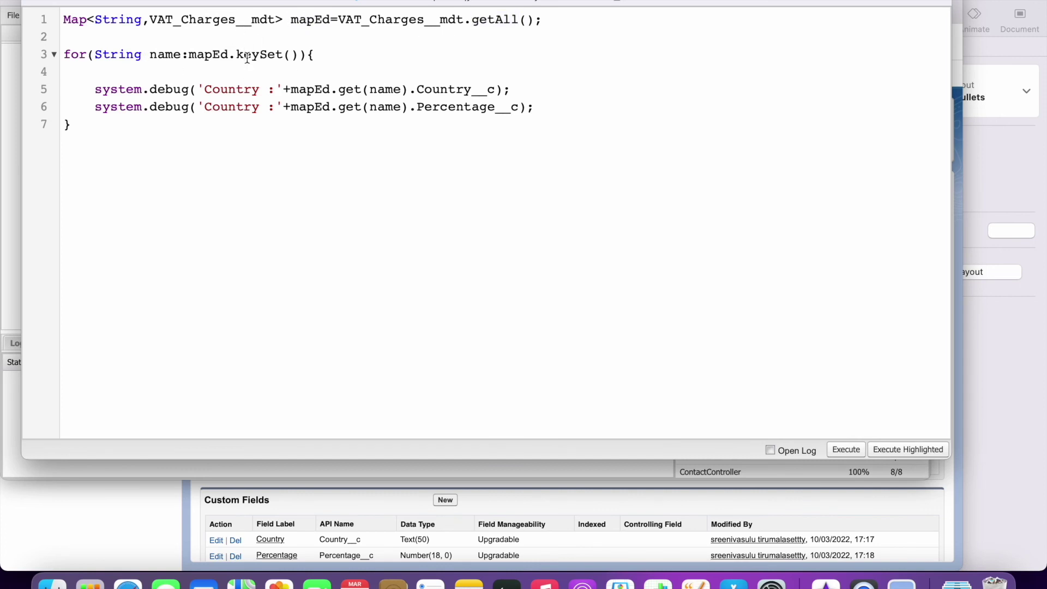
double_click(247, 55)
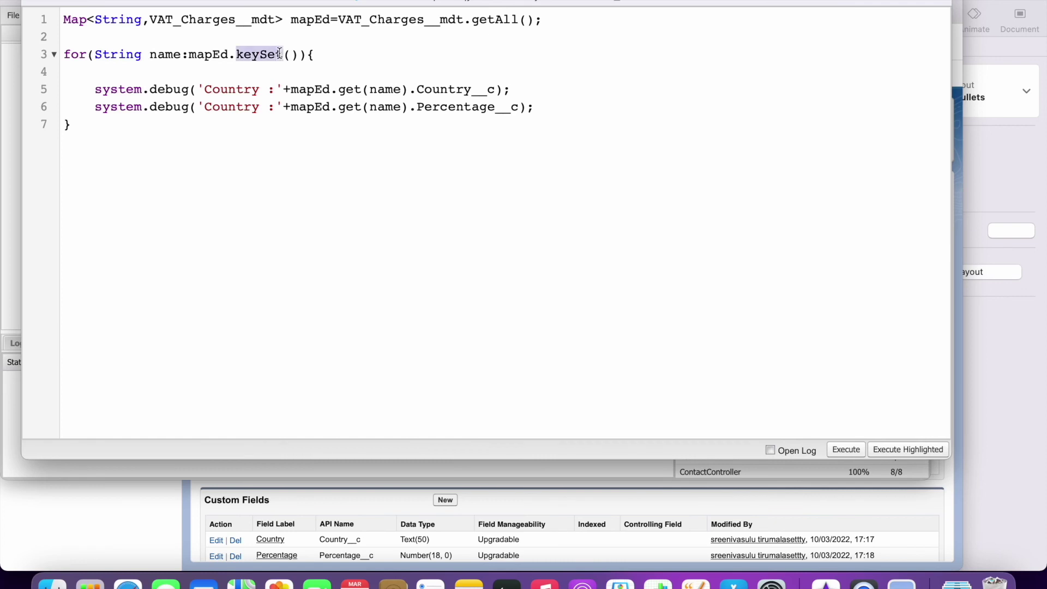
double_click(154, 56)
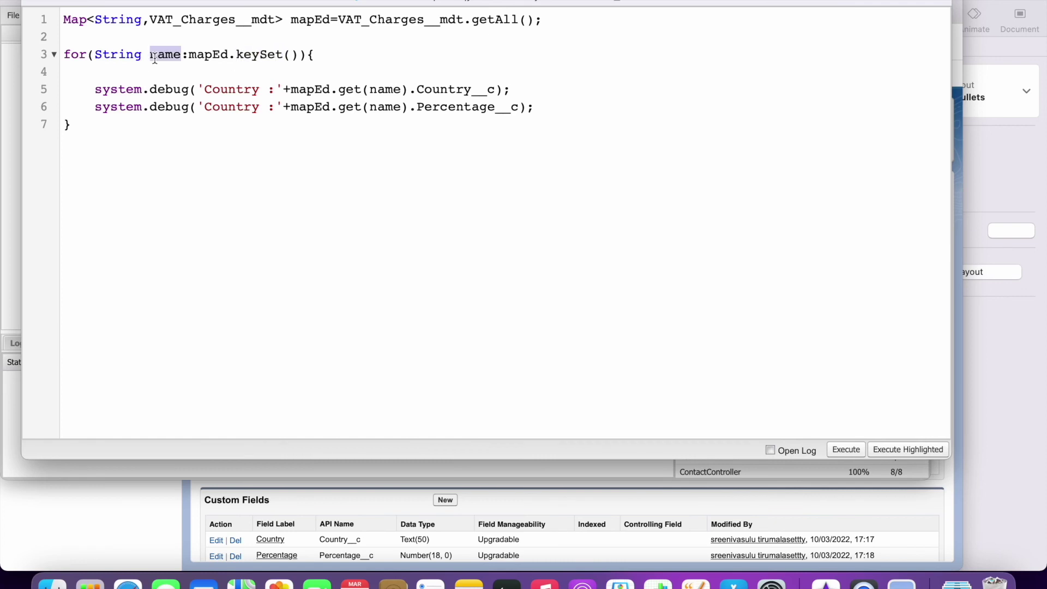
double_click(442, 90)
double_click(459, 109)
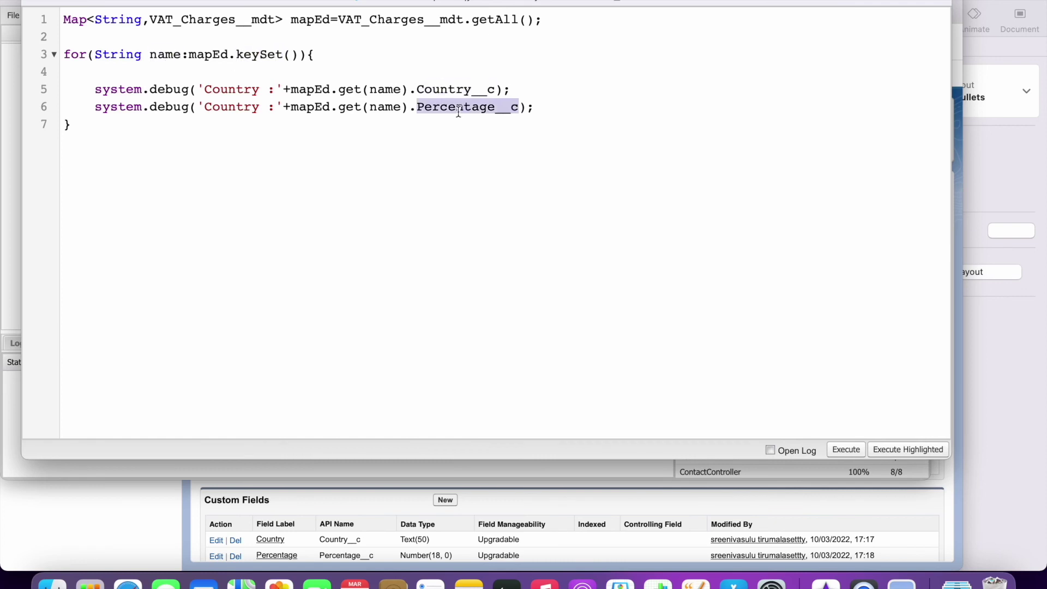
click(771, 450)
click(850, 455)
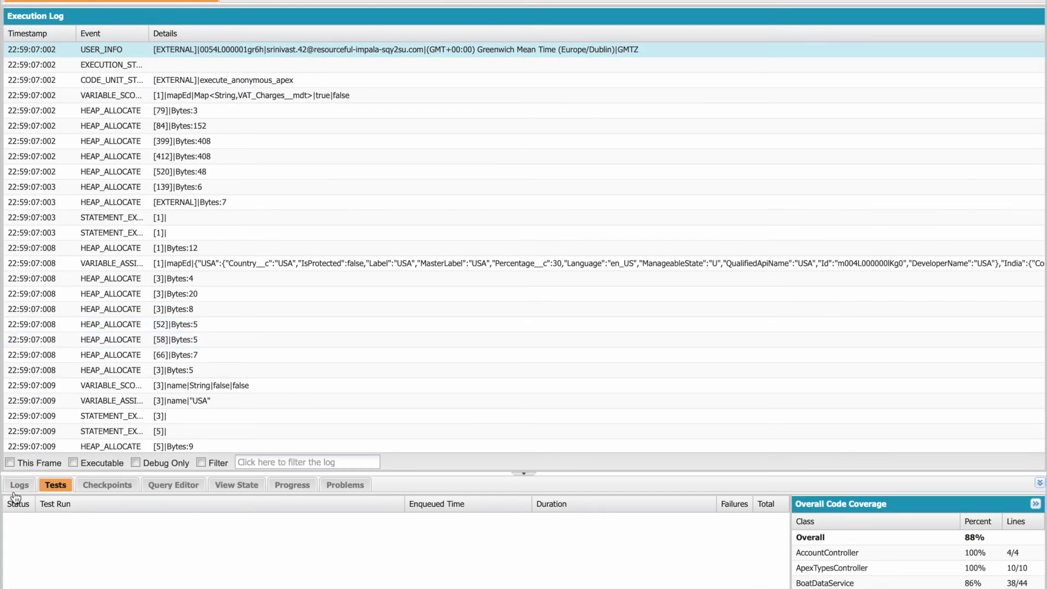
- Open the run's execution log and step from the mapEd entries down to the name 'USA' assignment
click(14, 492)
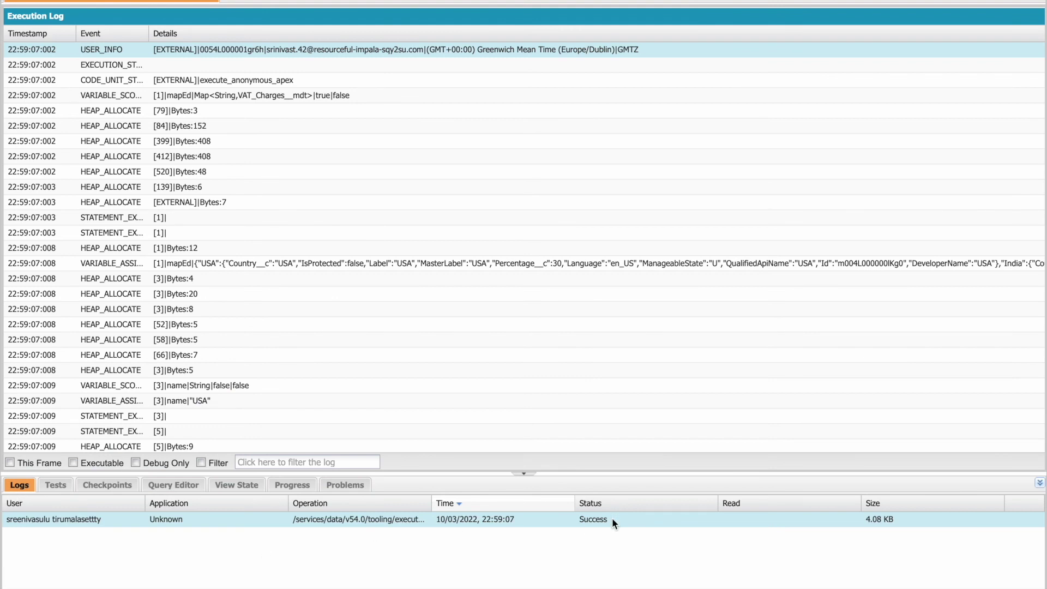
click(323, 97)
key(Down)
key(Down)
key(Down)
key(Down)
key(Down)
key(Down)
key(Down)
key(Down)
key(Down)
key(Down)
key(Down)
key(Down)
key(Down)
key(Down)
key(Down)
key(Down)
key(Down)
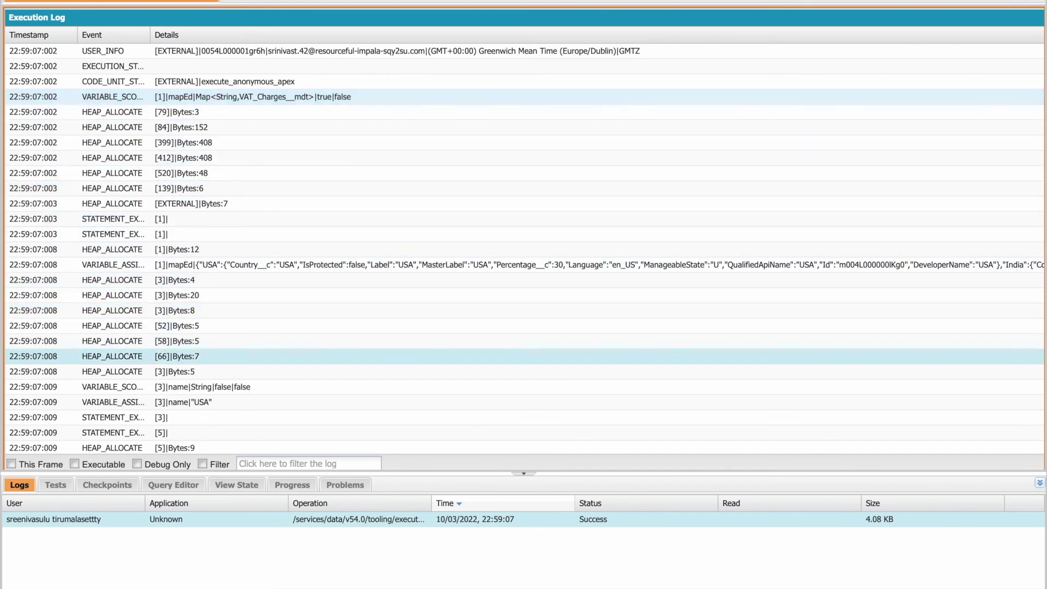
click(213, 265)
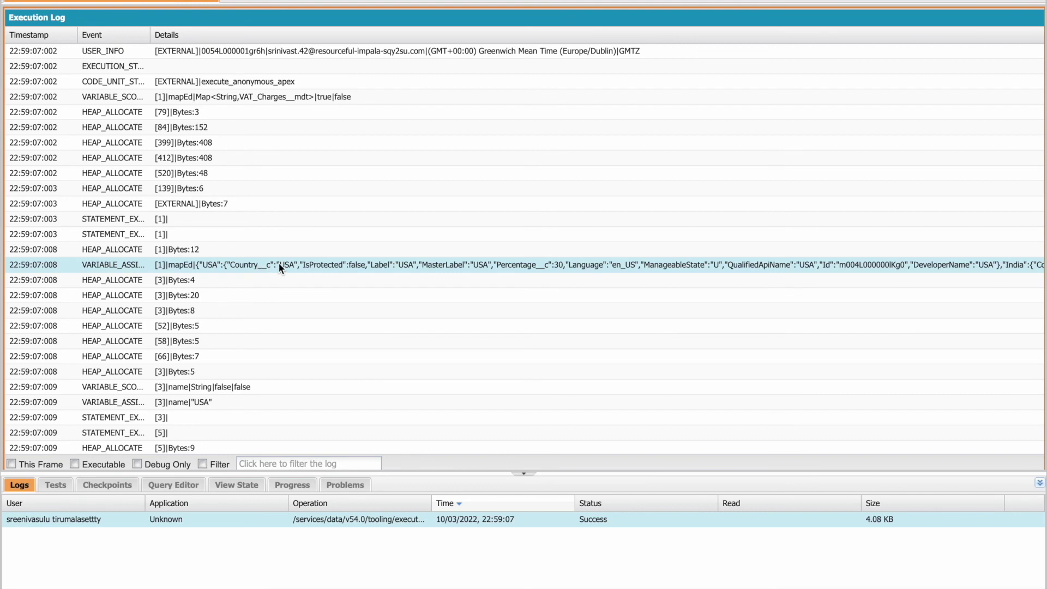
click(208, 404)
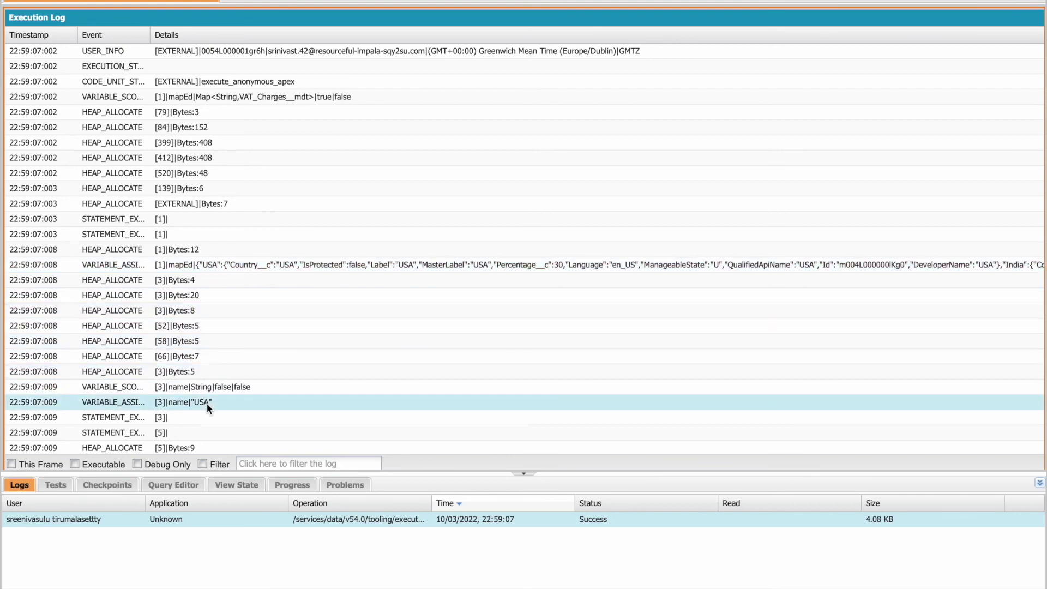
key(Down)
key(Down)
key(Down)
key(Down)
key(Down)
key(Down)
key(Down)
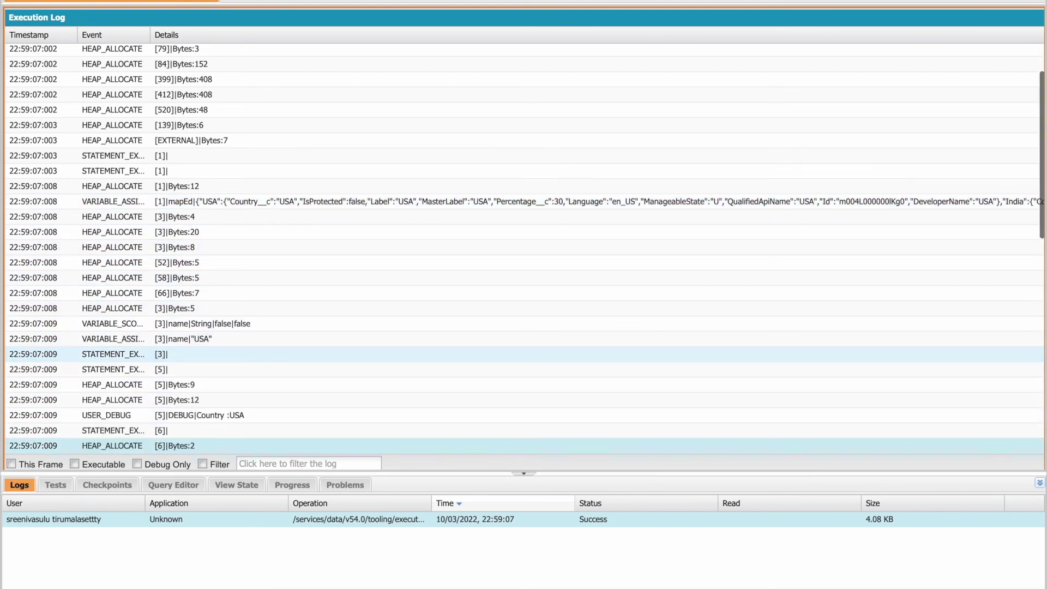
- Step through the USER_DEBUG lines for USA and India, ending on the Country :20 line
click(209, 345)
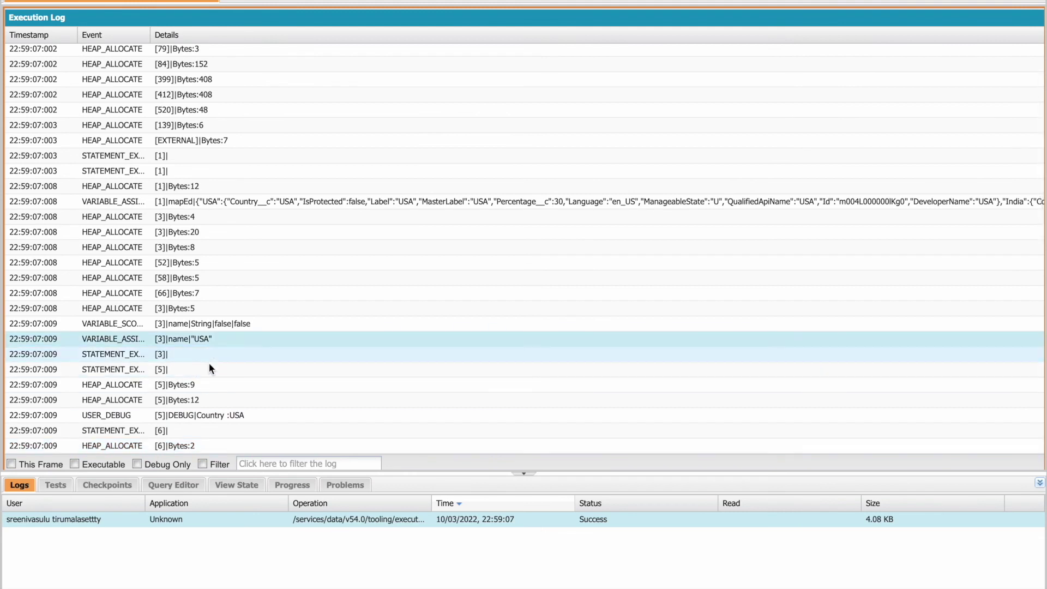
click(213, 419)
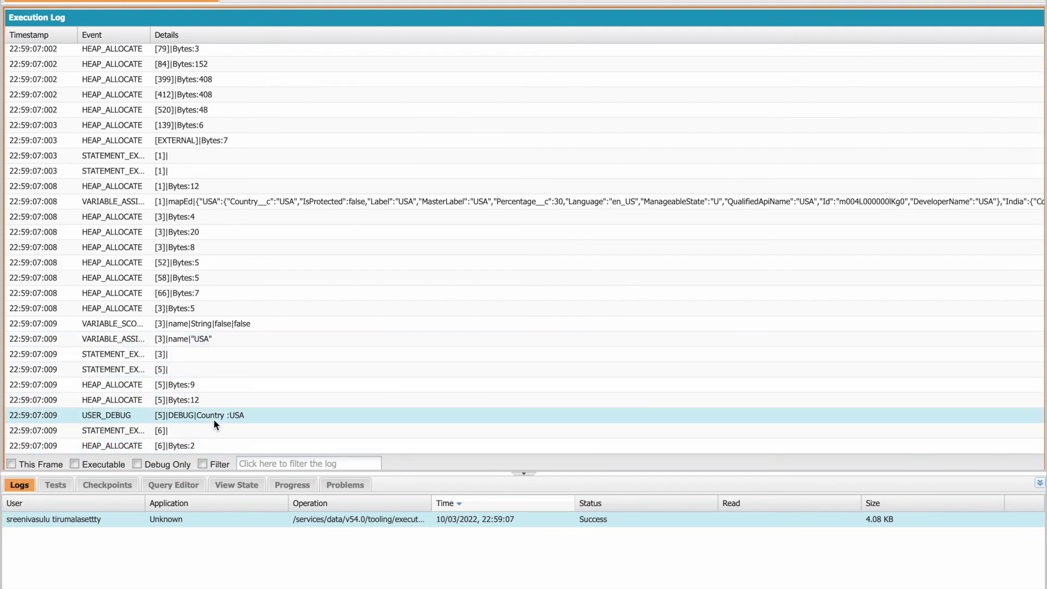
key(Down)
key(Down)
key(Down)
key(Down)
key(Down)
key(Down)
key(Down)
key(Down)
key(Down)
key(Down)
key(Down)
key(Down)
key(Down)
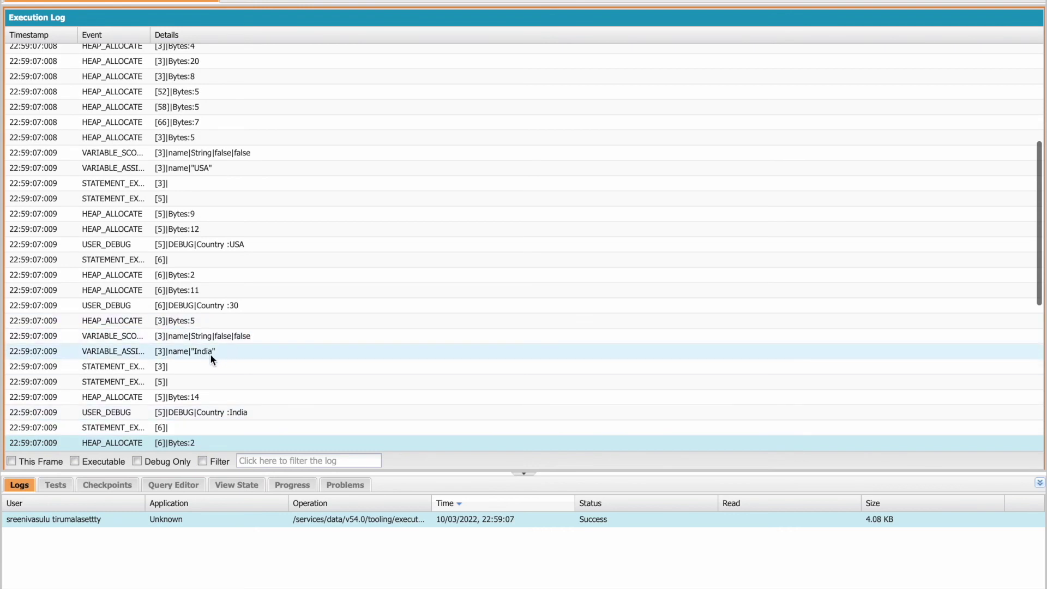
key(Down)
key(Down)
key(Down)
key(Down)
key(Down)
key(Down)
key(Down)
key(Down)
key(Down)
key(Down)
key(Down)
key(Down)
key(Down)
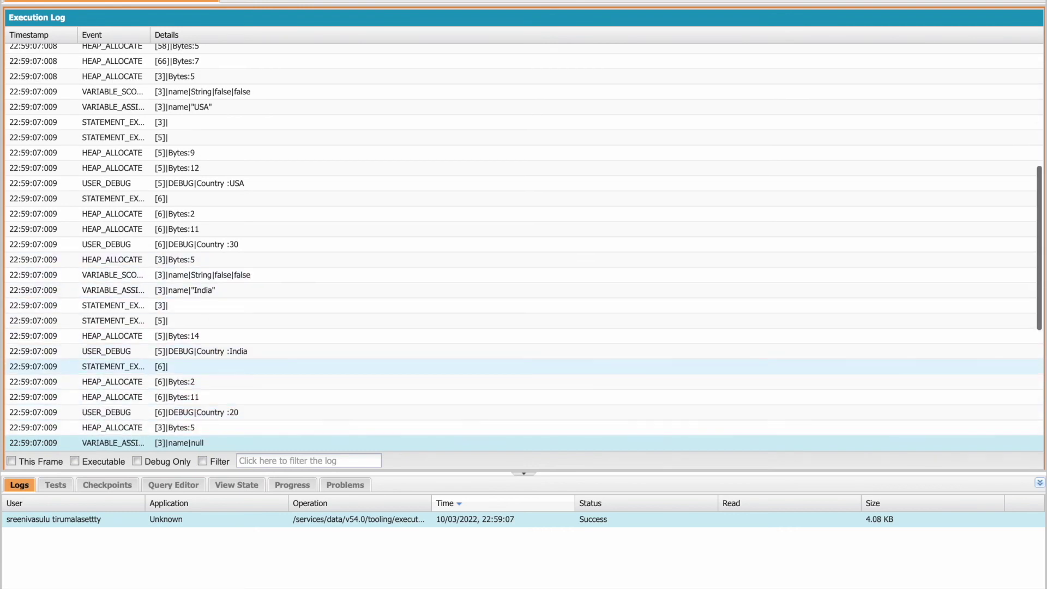
key(Up)
key(Up)
key(Up)
key(Up)
key(Up)
key(Up)
key(Up)
key(Up)
key(Up)
key(Up)
key(Up)
key(Up)
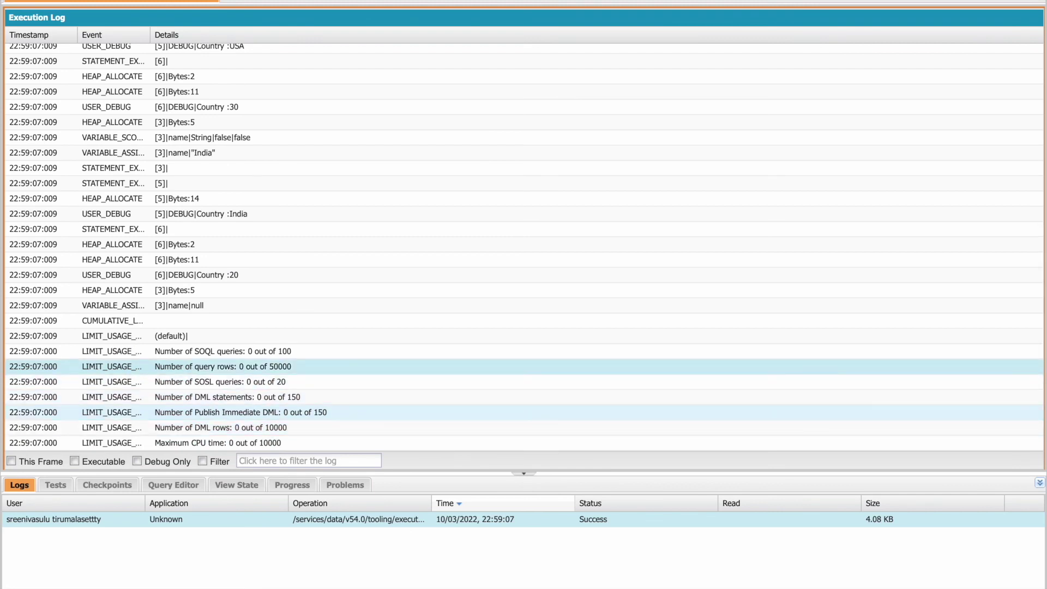
key(Up)
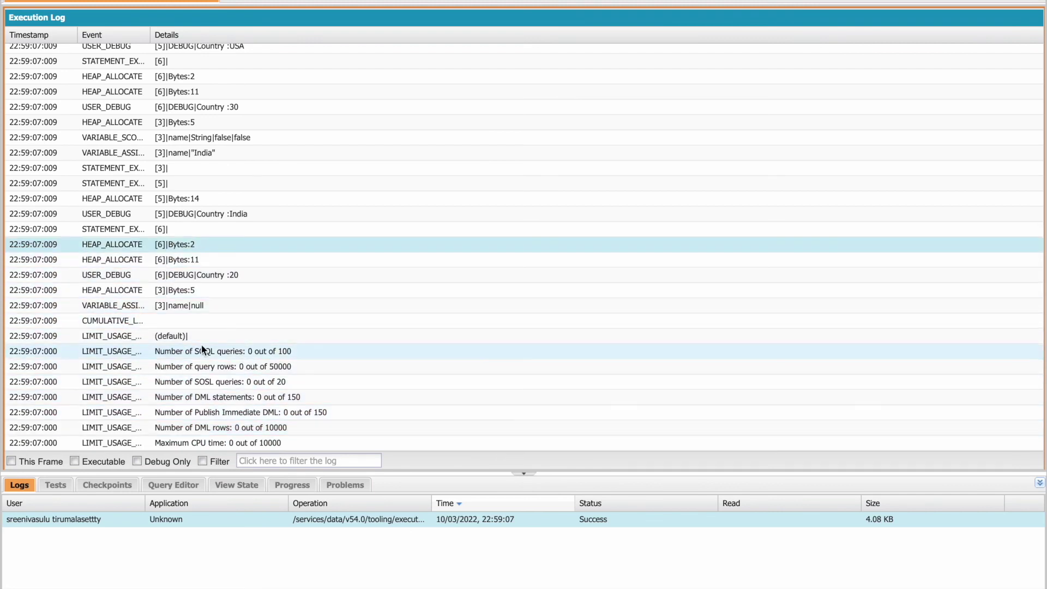
click(235, 277)
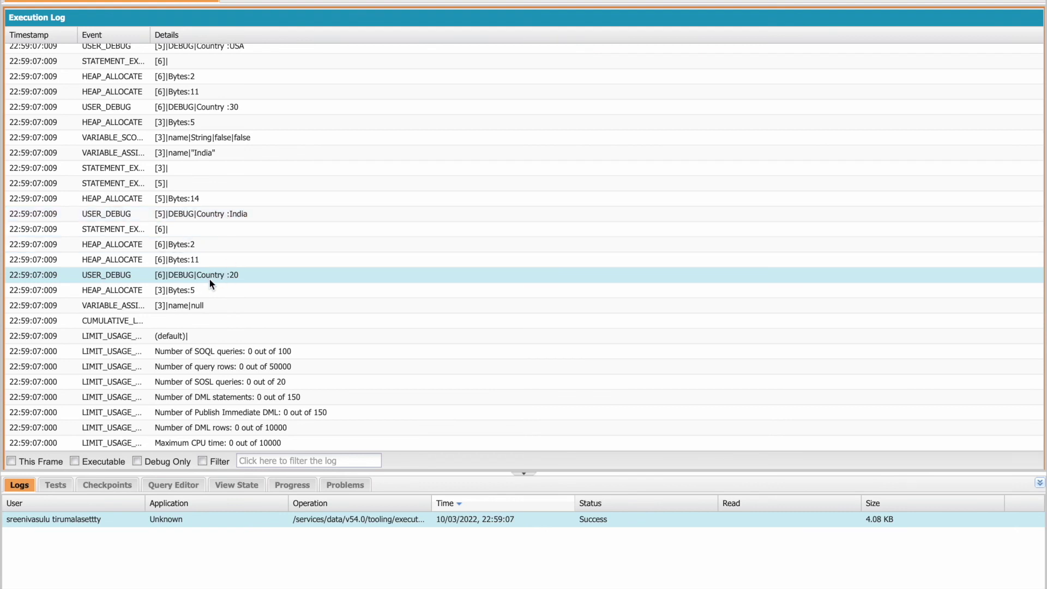
- View the full details of the Country :30 debug line and close them
click(232, 107)
double_click(231, 107)
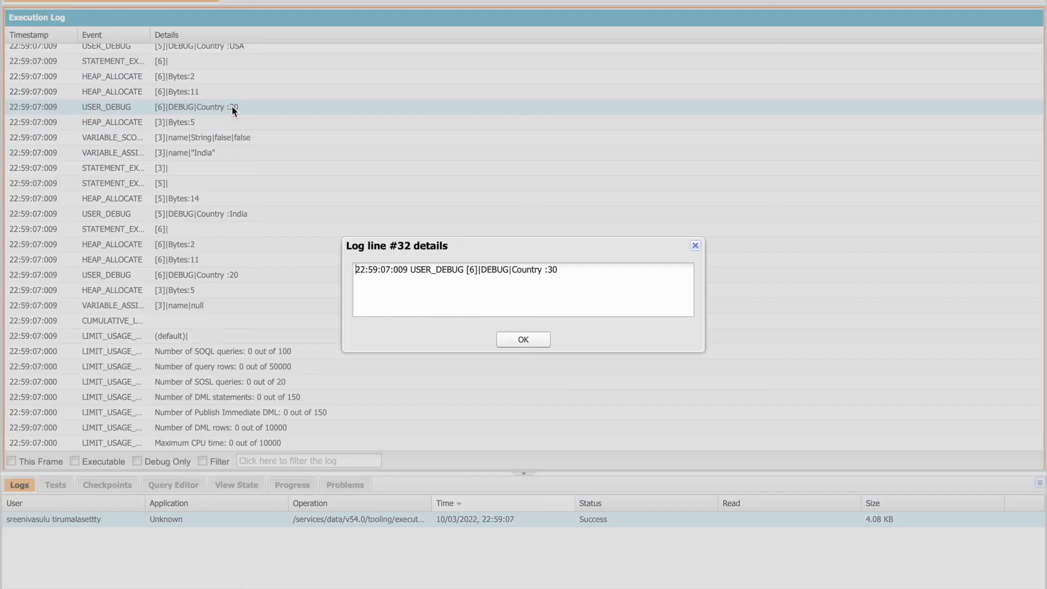
click(543, 346)
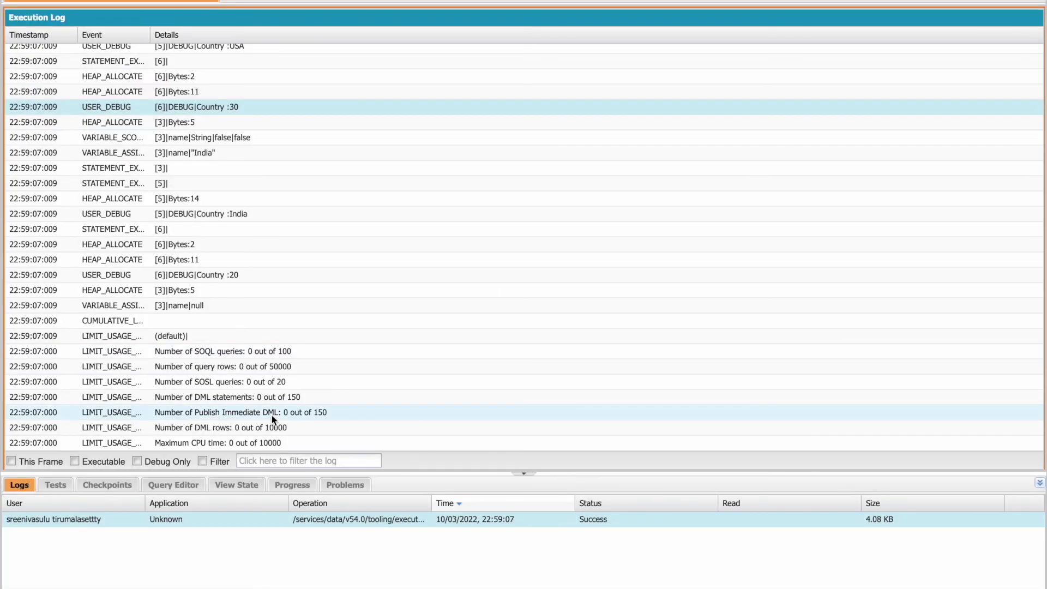